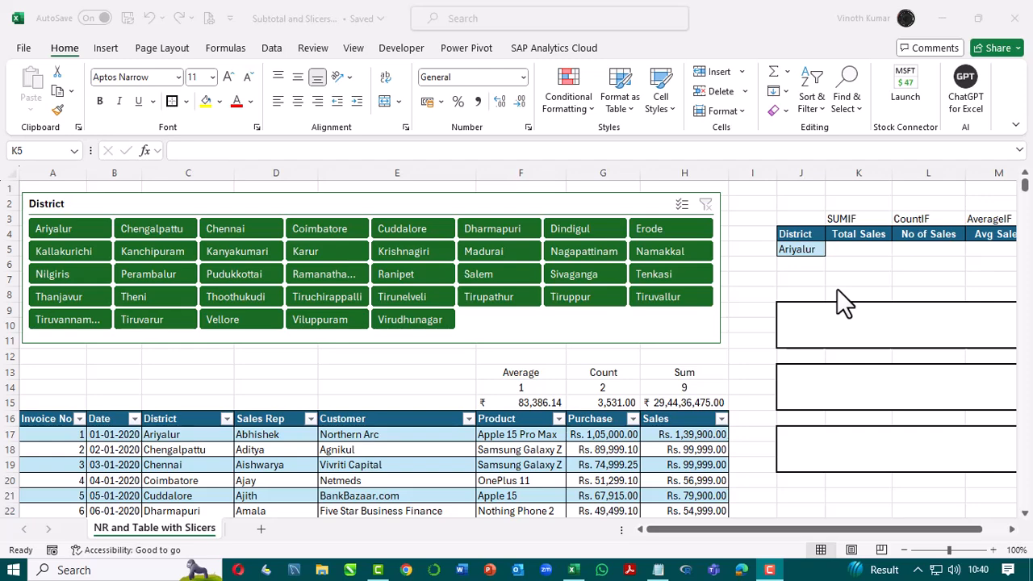
click(1013, 529)
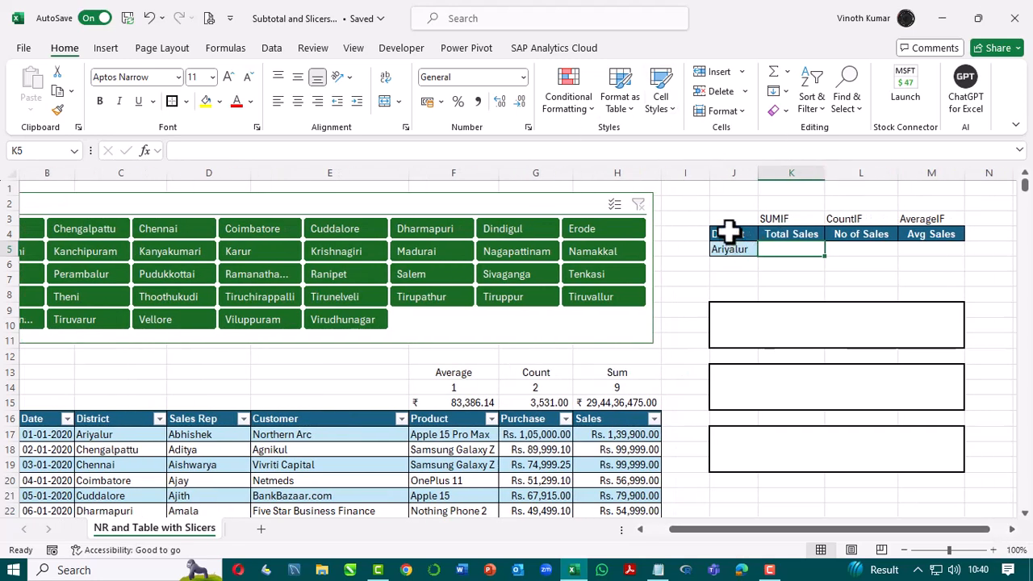
drag(731, 232, 732, 250)
text(District Ariyalur)
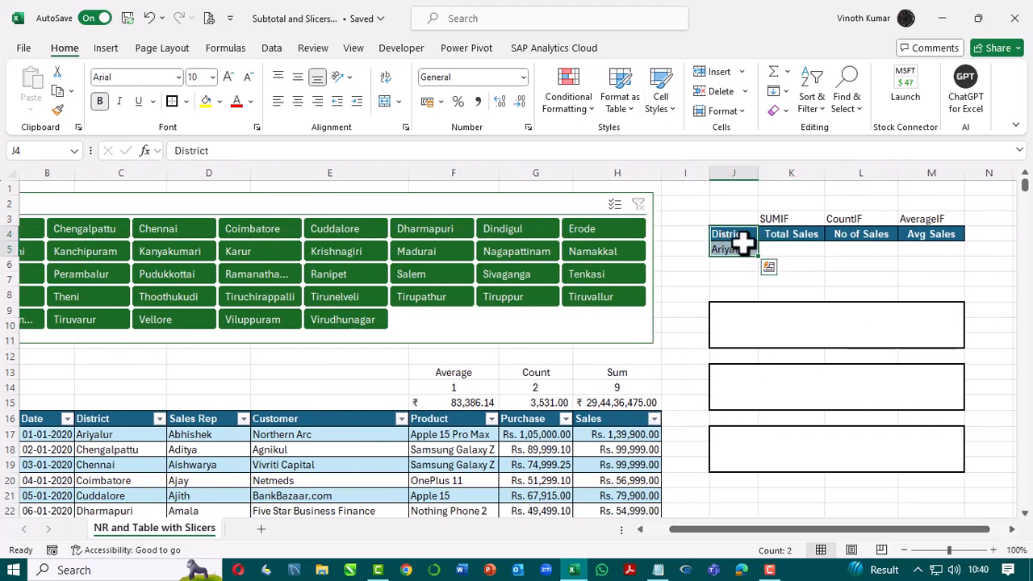
click(796, 282)
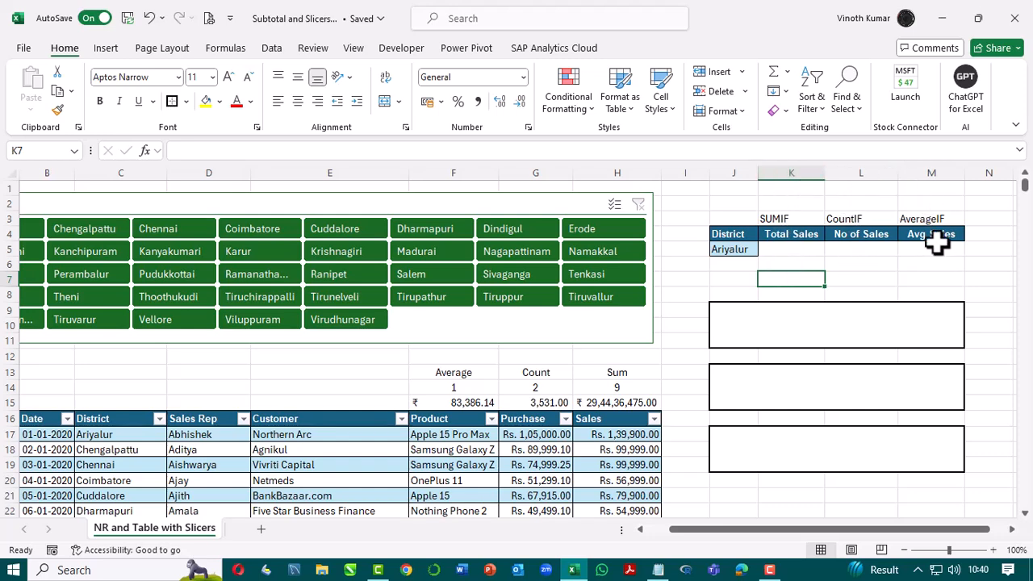
click(776, 251)
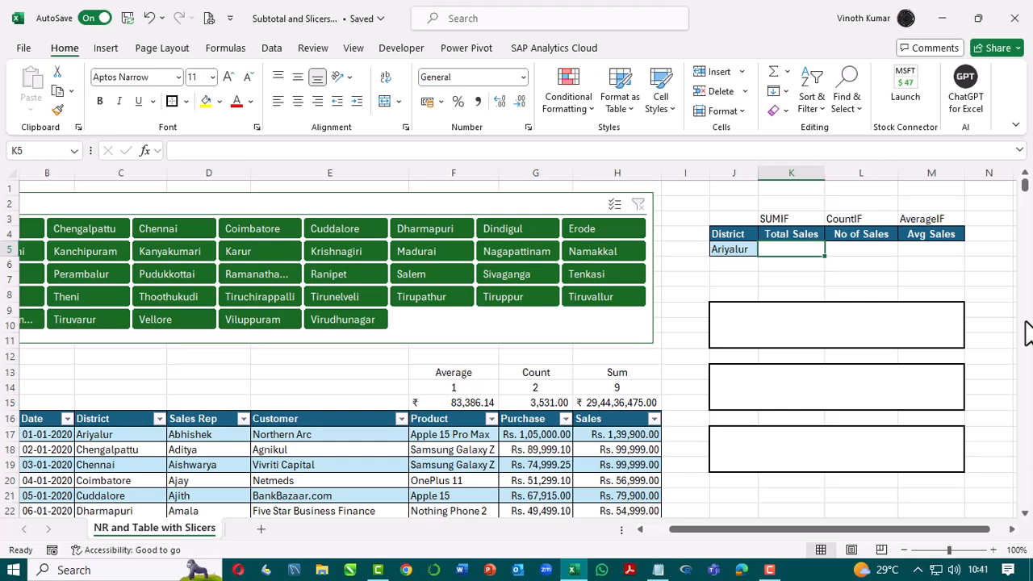
text(=sumif)
key(Tab)
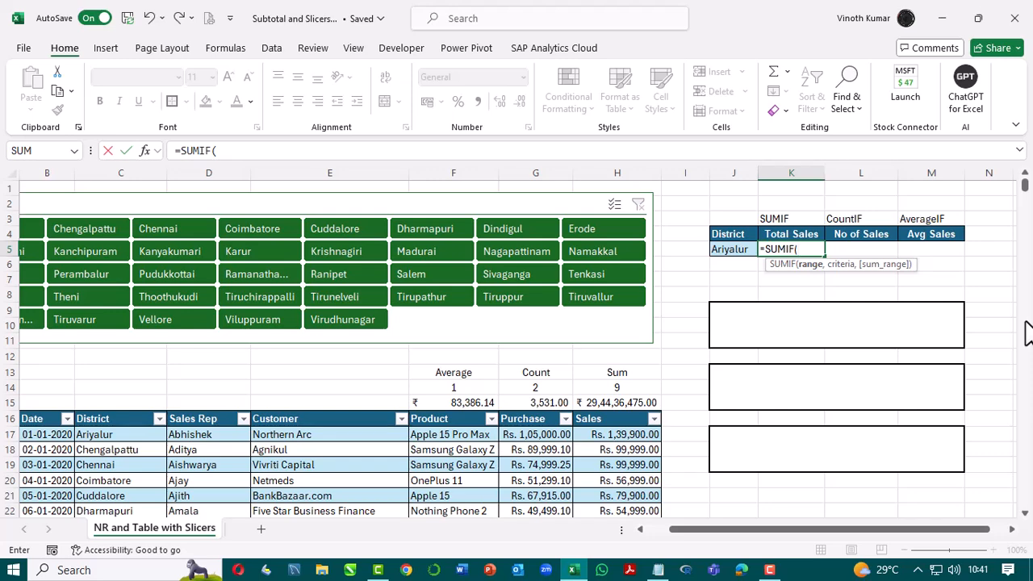
text(dist)
key(Tab)
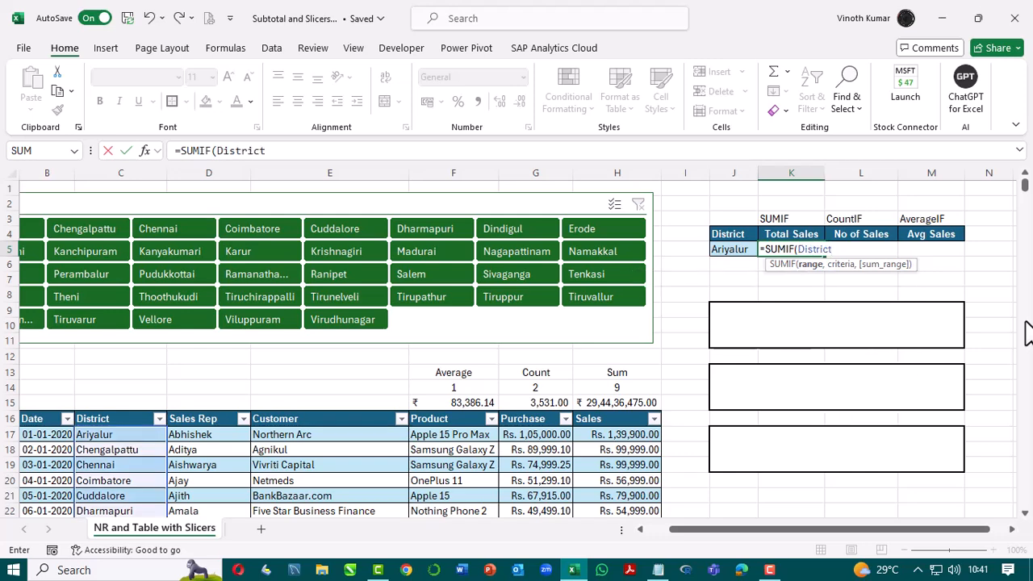
text(,)
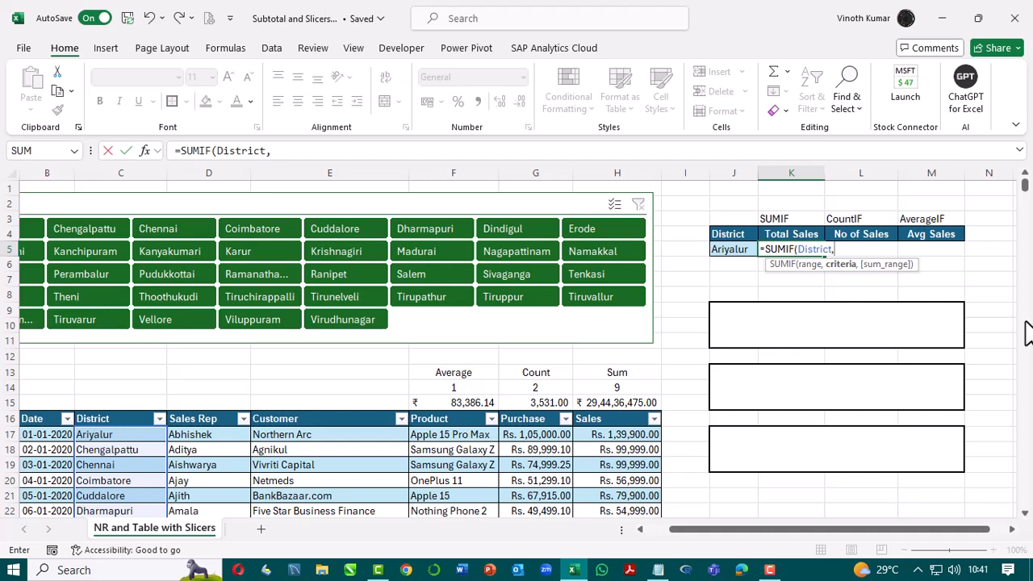
key(Left)
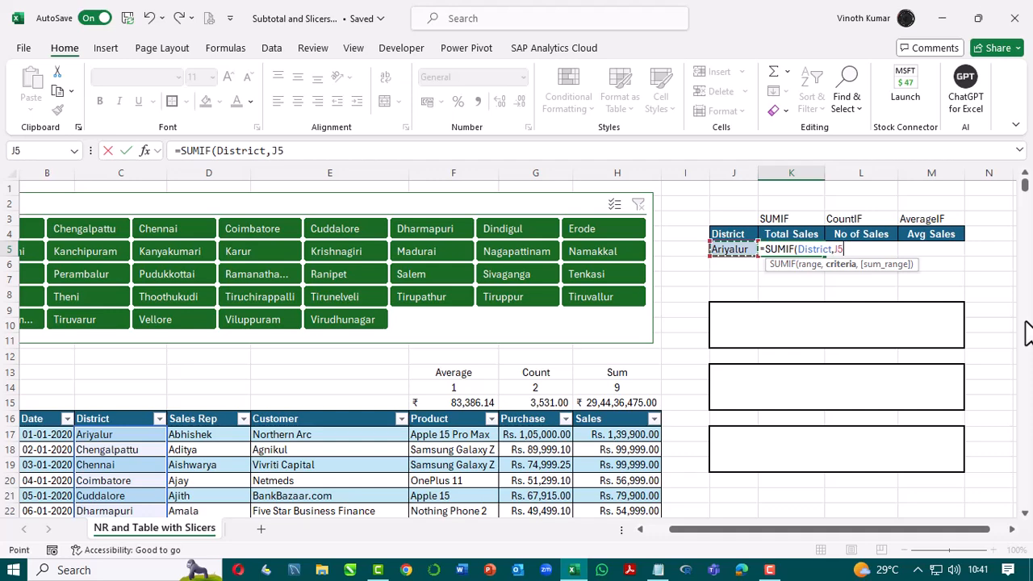
key(Escape)
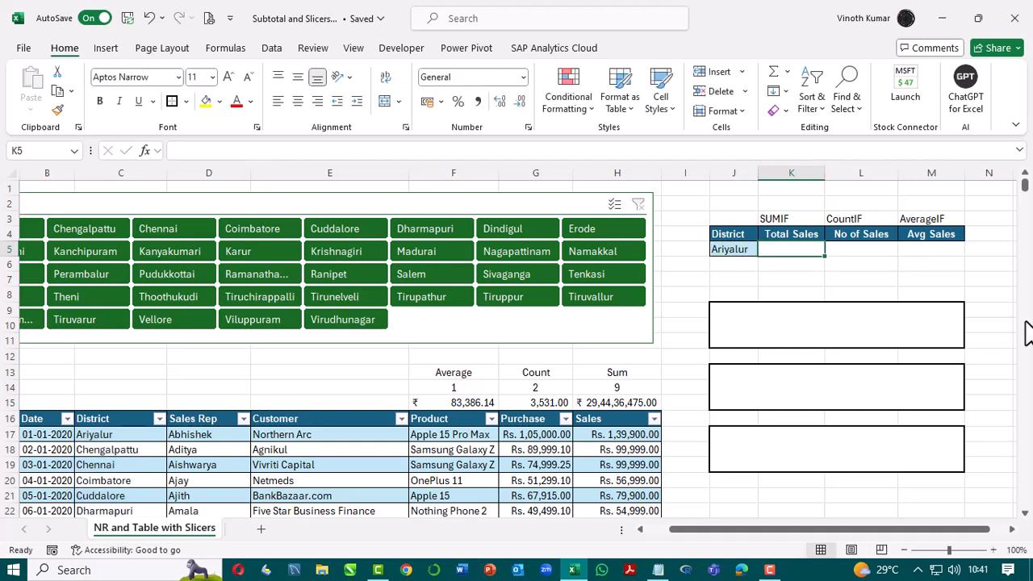
Step: Change the District header in J4 to DistrictCriteria and widen column J to fit it
key(Left)
key(Up)
key(F2)
text(Criteria)
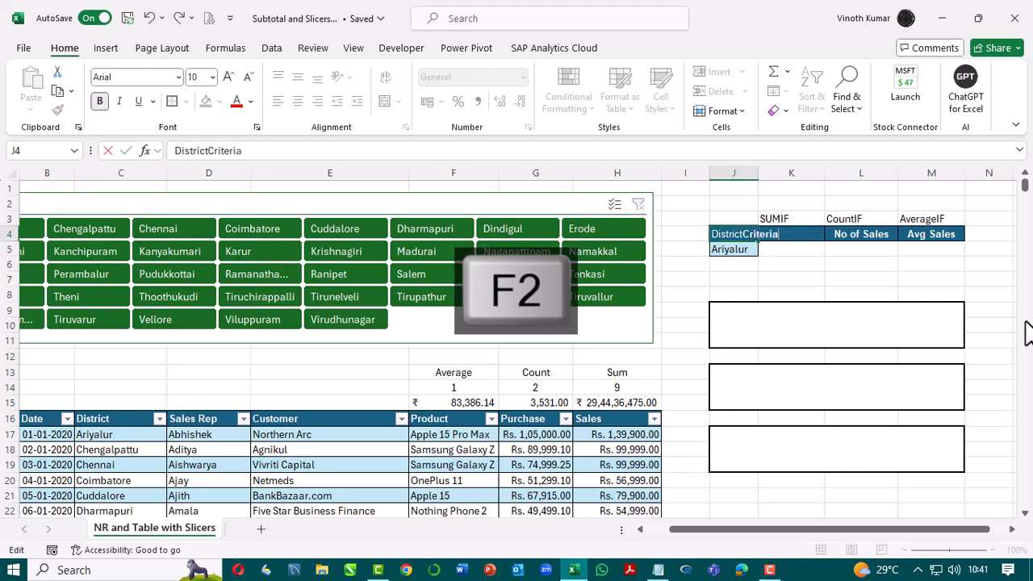
key(ctrl+Return)
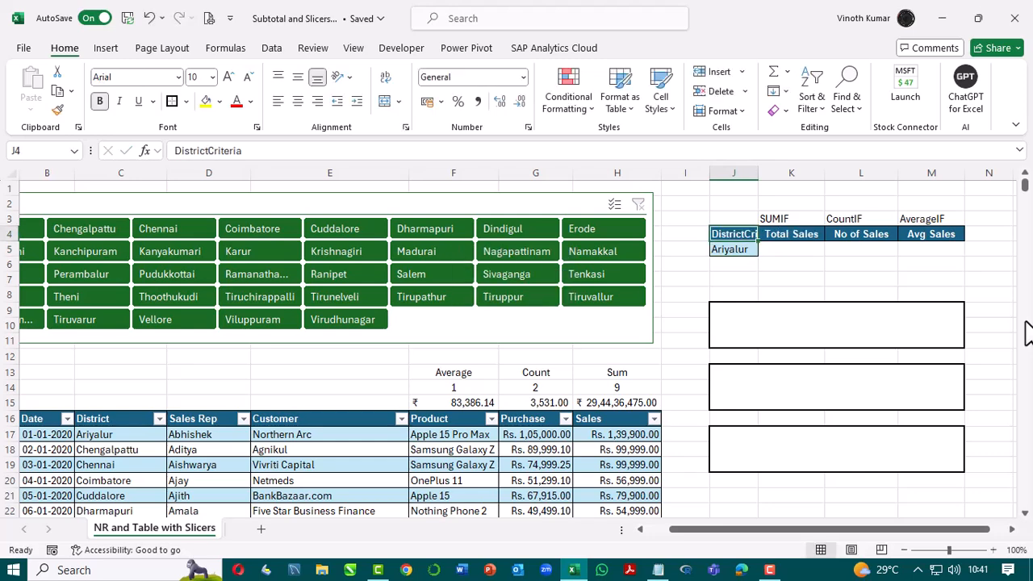
key(alt+a)
Step: Create a named range from J4:J5, taking the name from the top row
key(shift+Down)
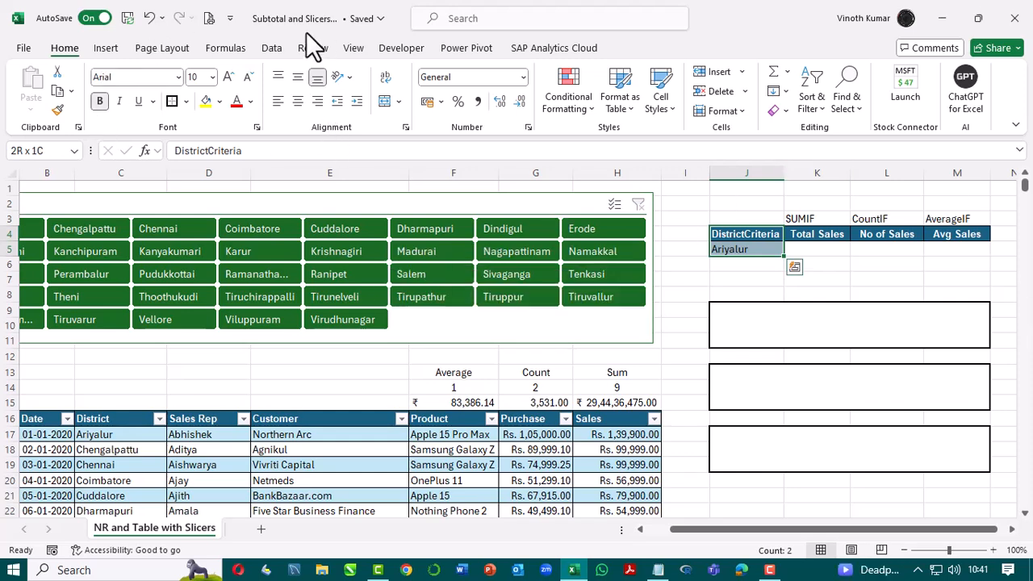
click(226, 47)
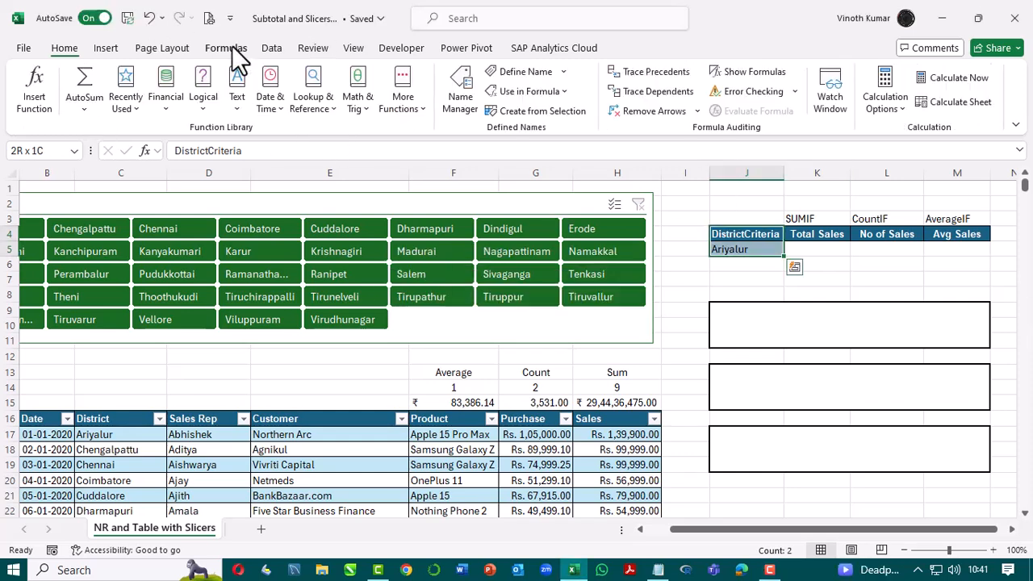
click(542, 111)
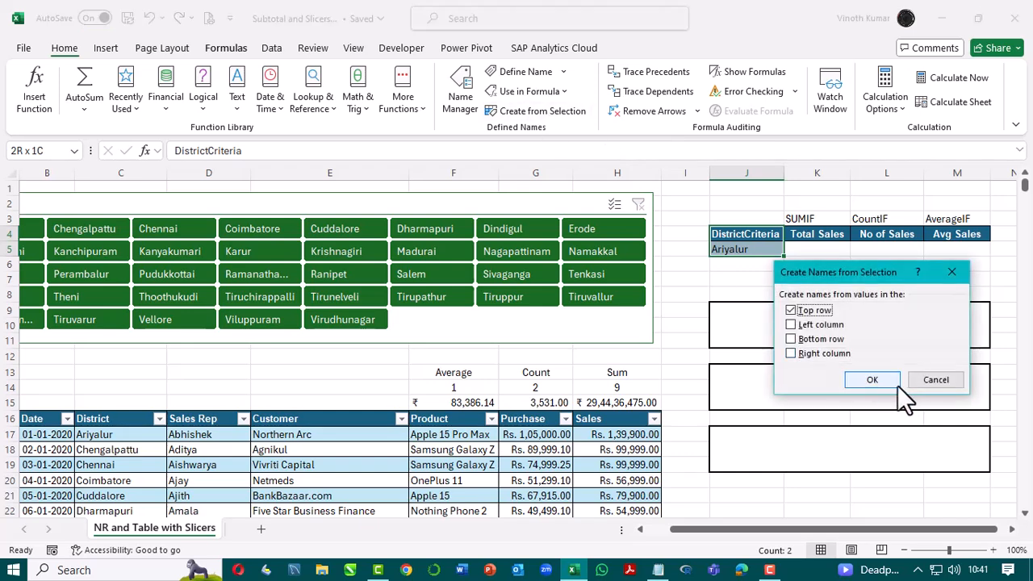
click(875, 381)
Step: Enter =SUMIF(District,DistrictCriteria,Sales) in the Total Sales cell K5
click(817, 250)
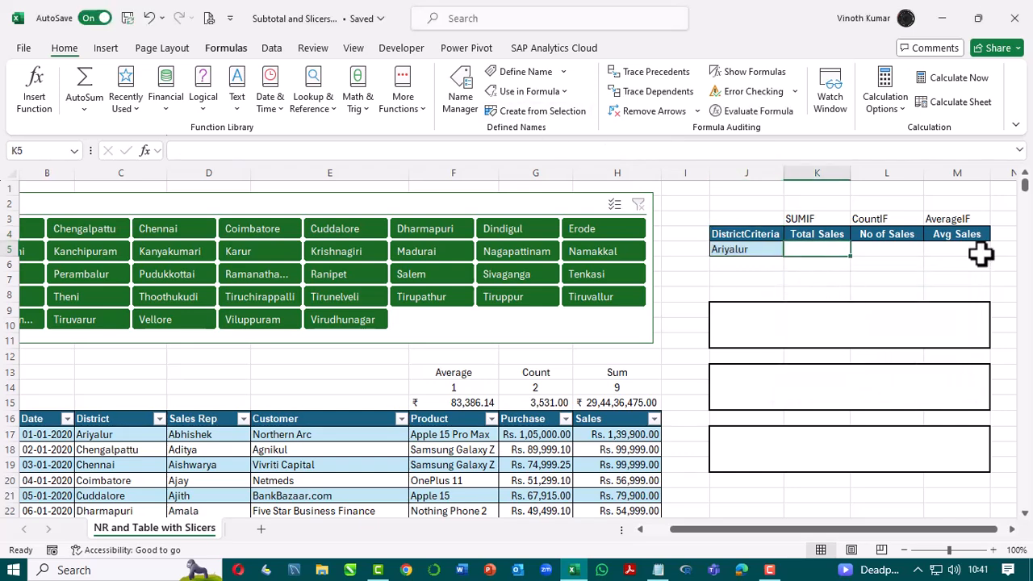
text(=sumif)
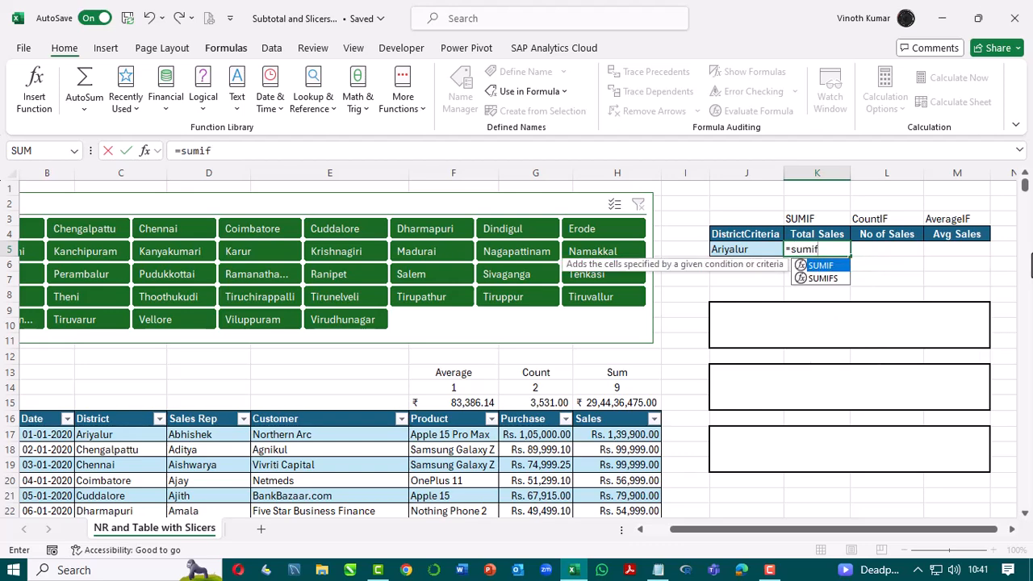
key(Tab)
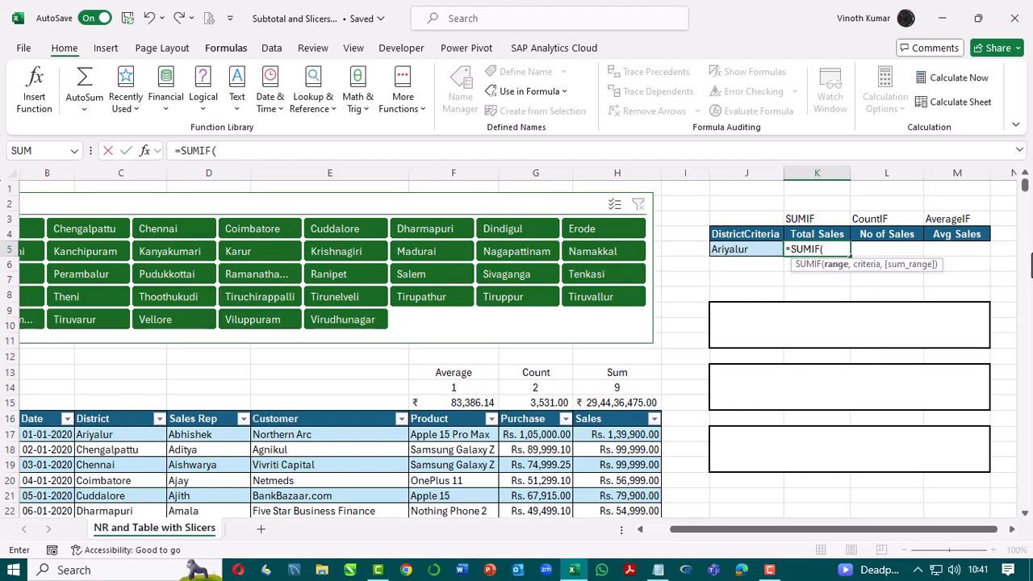
text(dus)
key(BackSpace)
key(BackSpace)
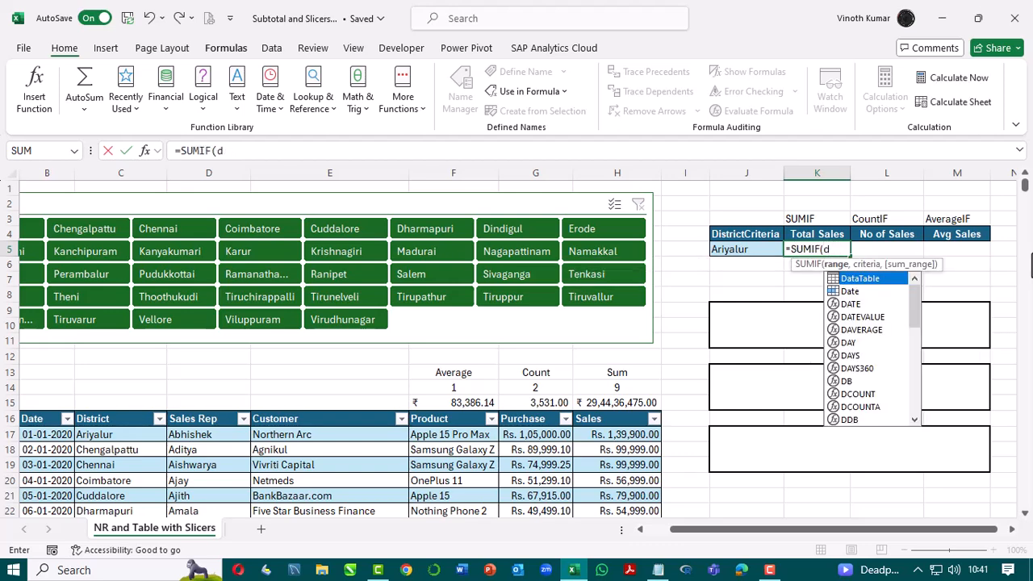
text(is)
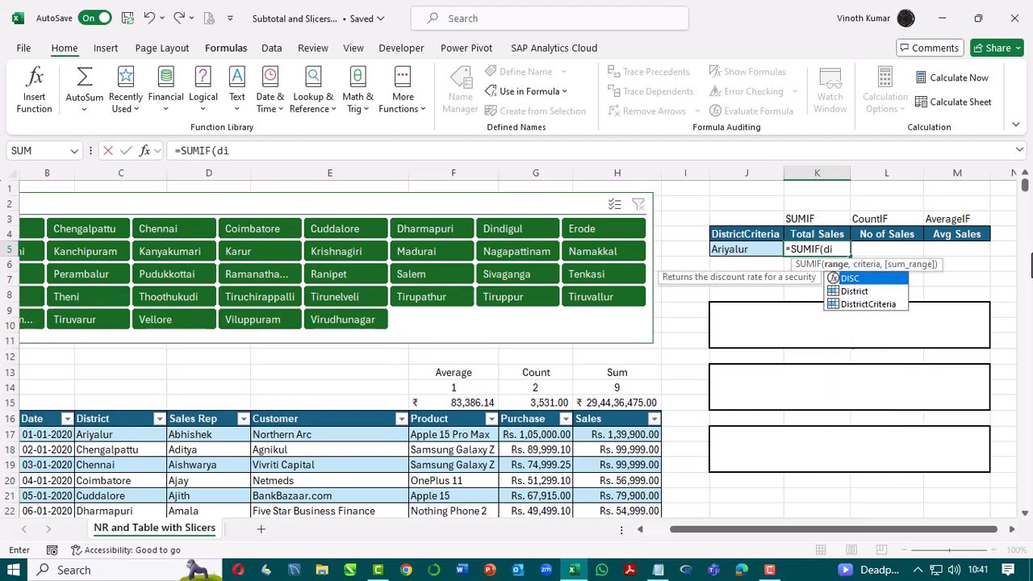
key(Down)
key(Tab)
text(,di)
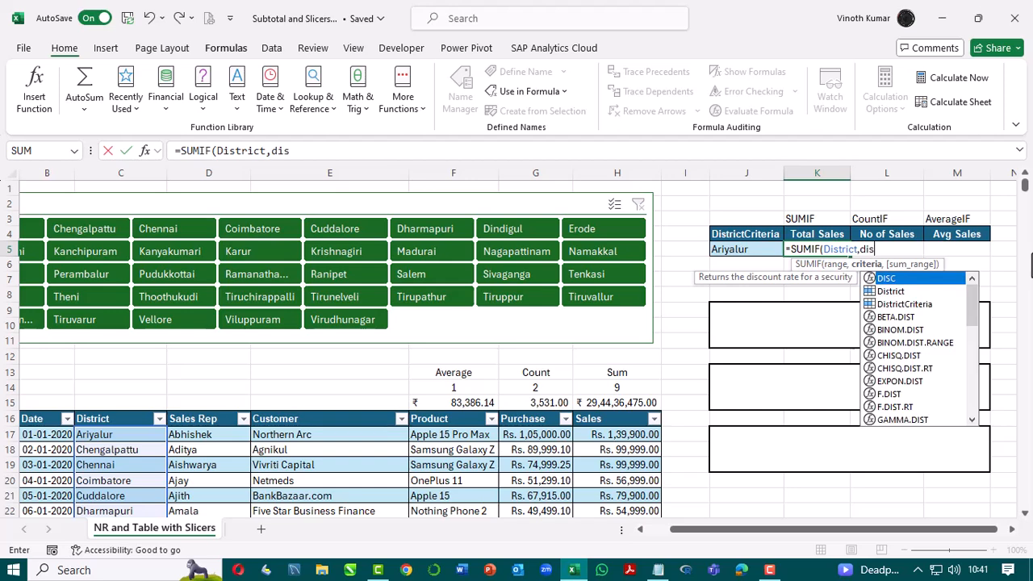
key(Down)
key(Tab)
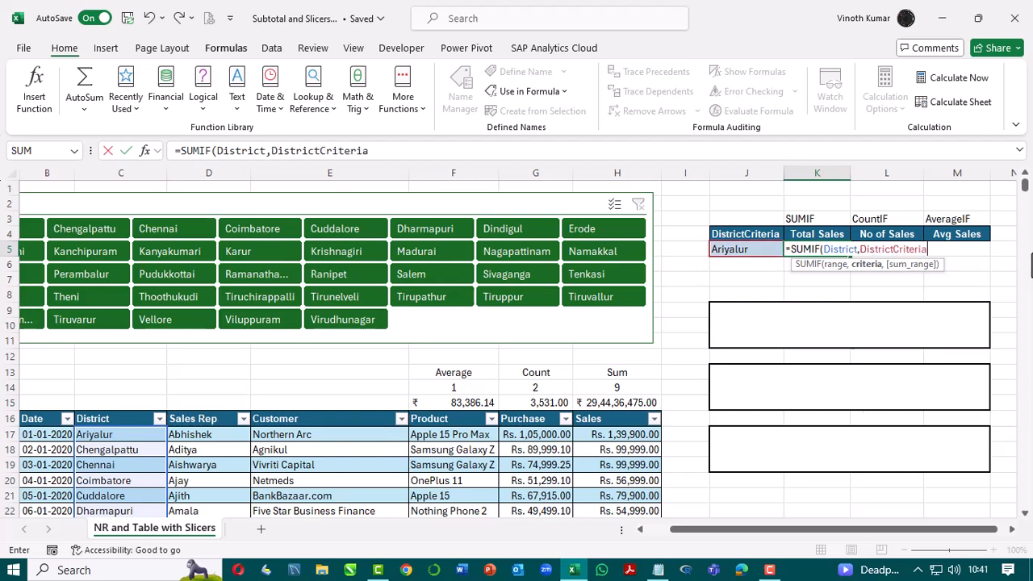
text(,sal)
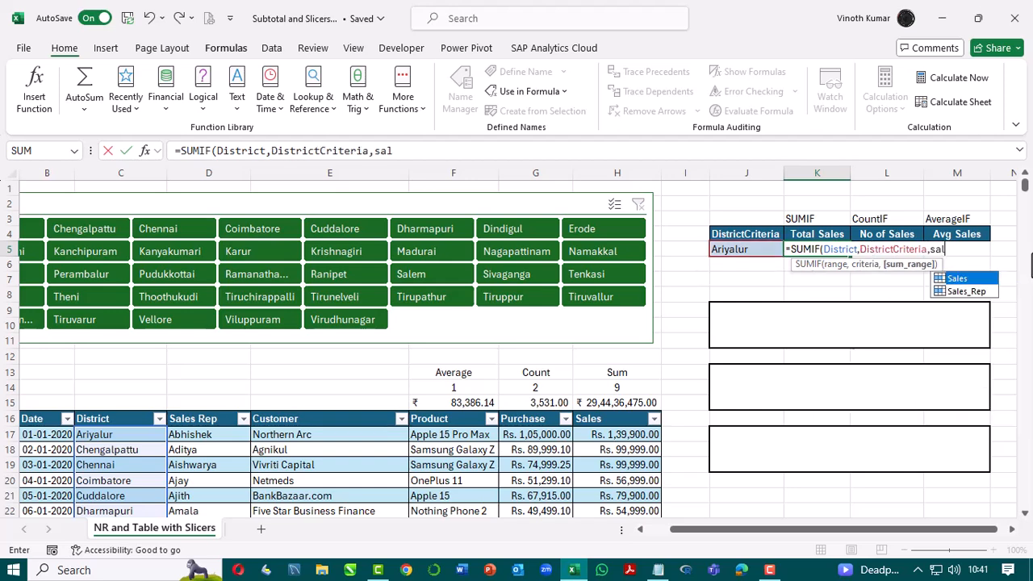
key(Tab)
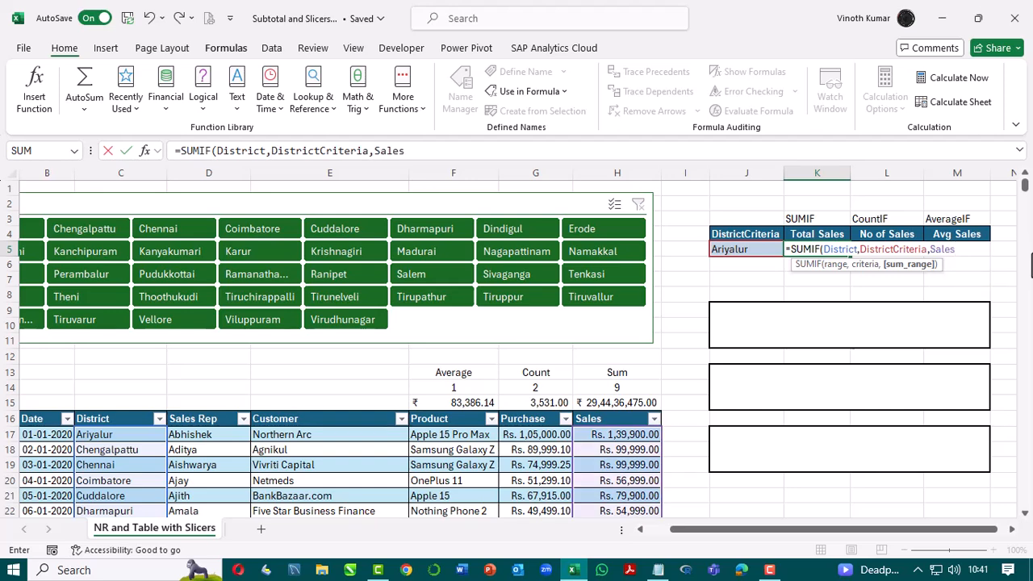
text())
key(Return)
Step: Apply the rupee accounting format to the Total Sales cell K5 and autofit column K's width
key(Up)
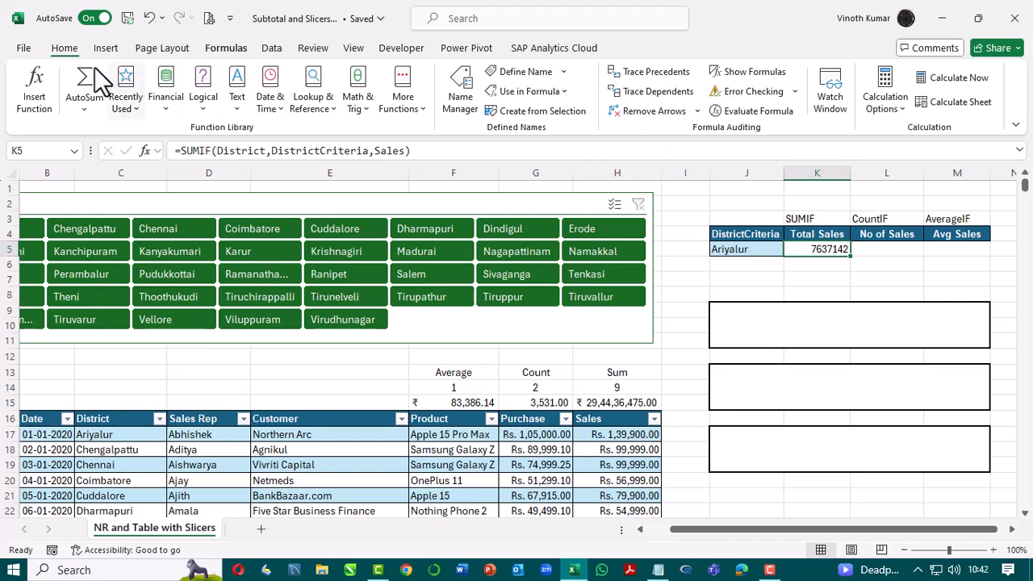
click(64, 50)
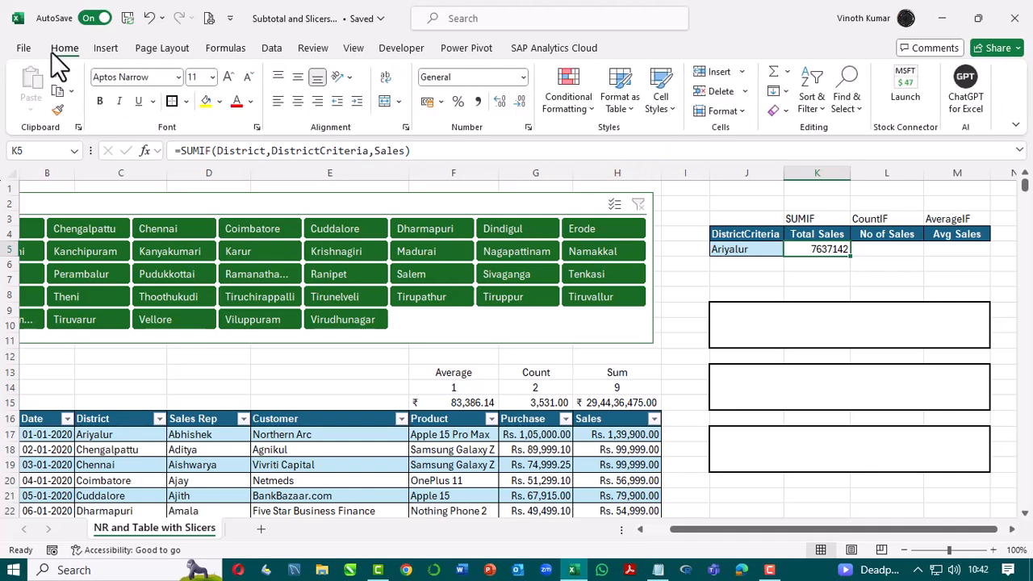
click(428, 109)
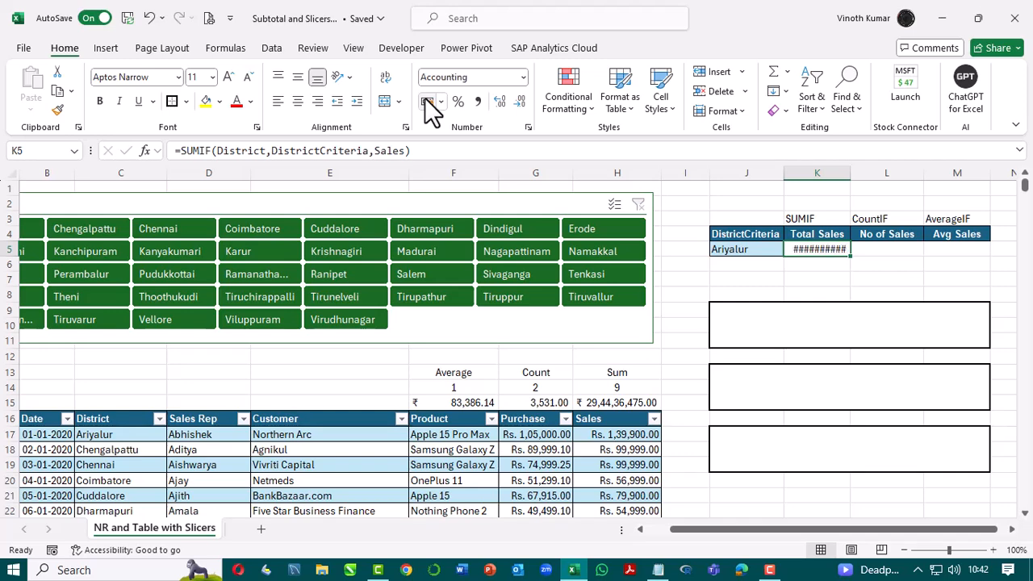
double_click(849, 172)
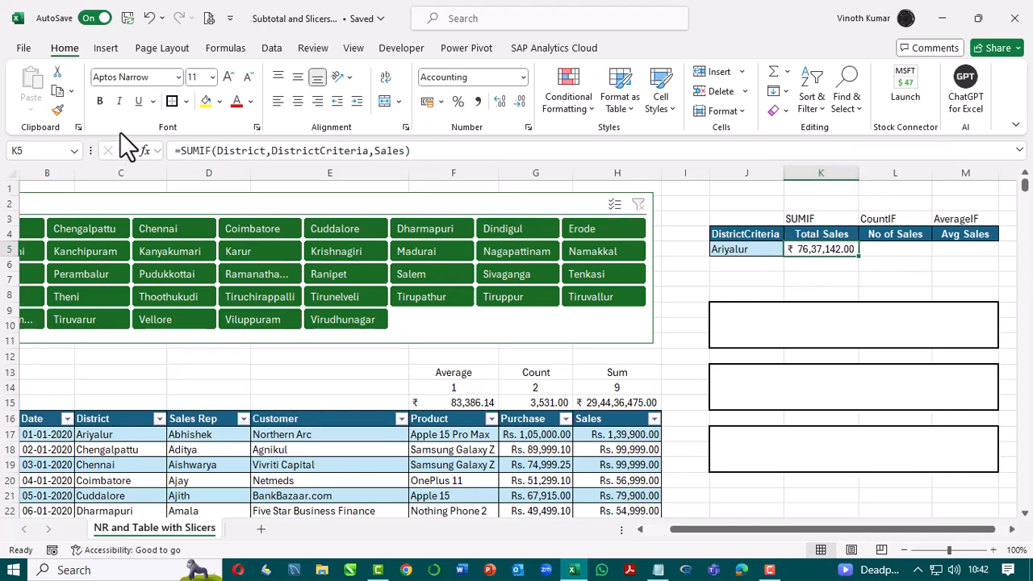
Step: Copy the formatting of K5 to the Avg Sales cell M5 with Format Painter
click(57, 110)
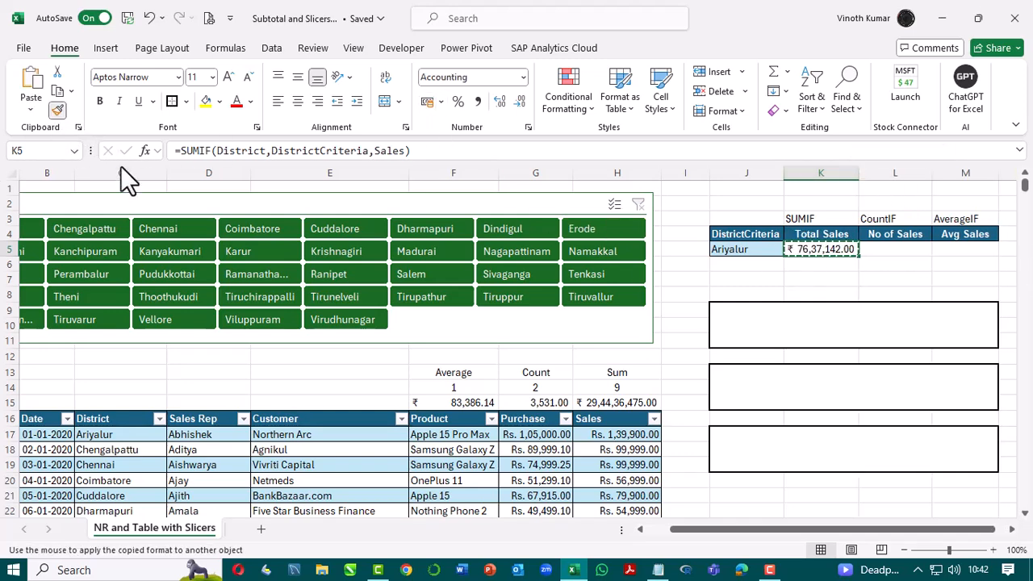
click(963, 251)
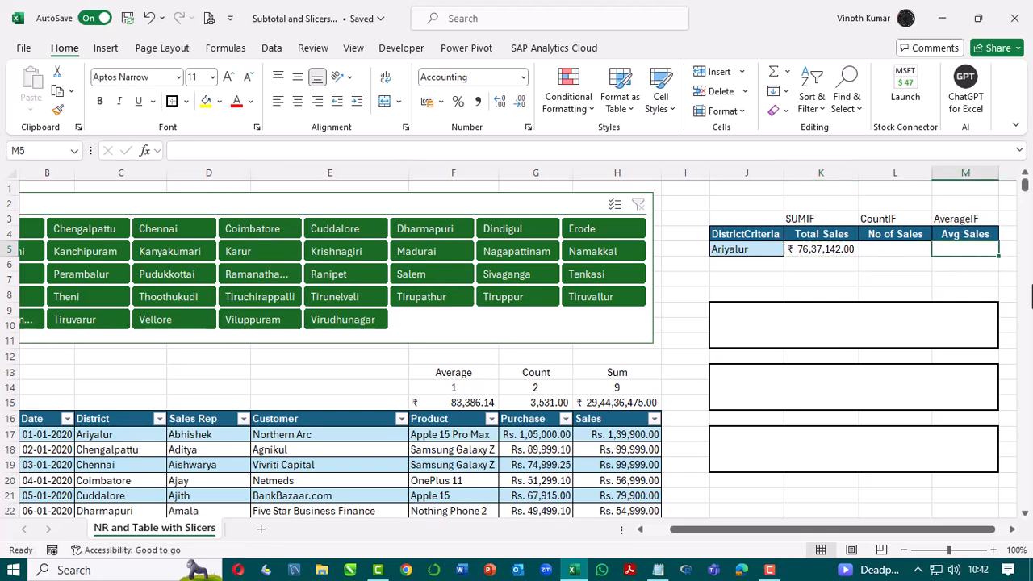
Step: Review the criteria cell J5 and the named ranges used by the SUMIF formula in K5
key(Left)
key(Left)
key(Left)
key(F2)
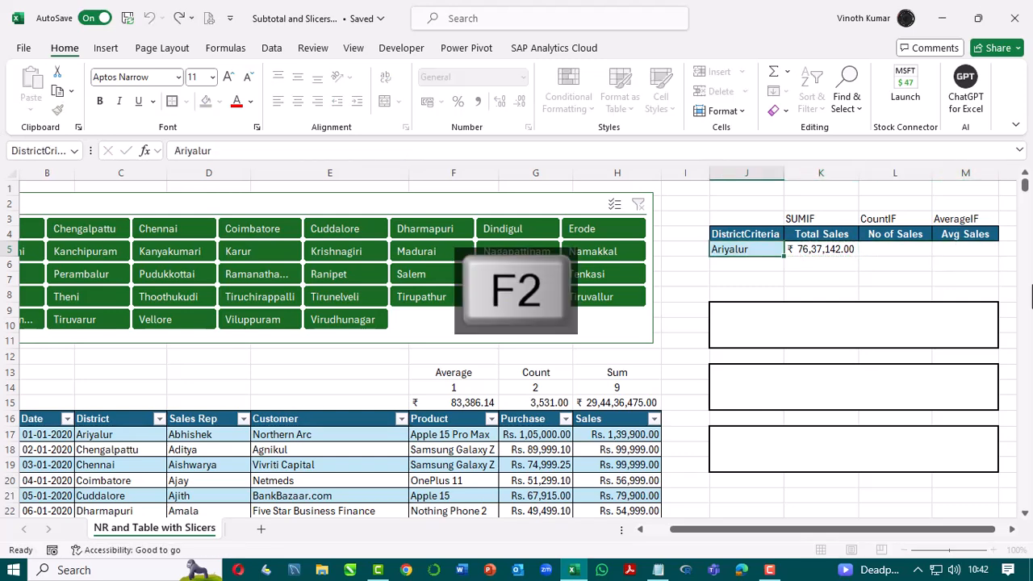
key(Right)
key(F2)
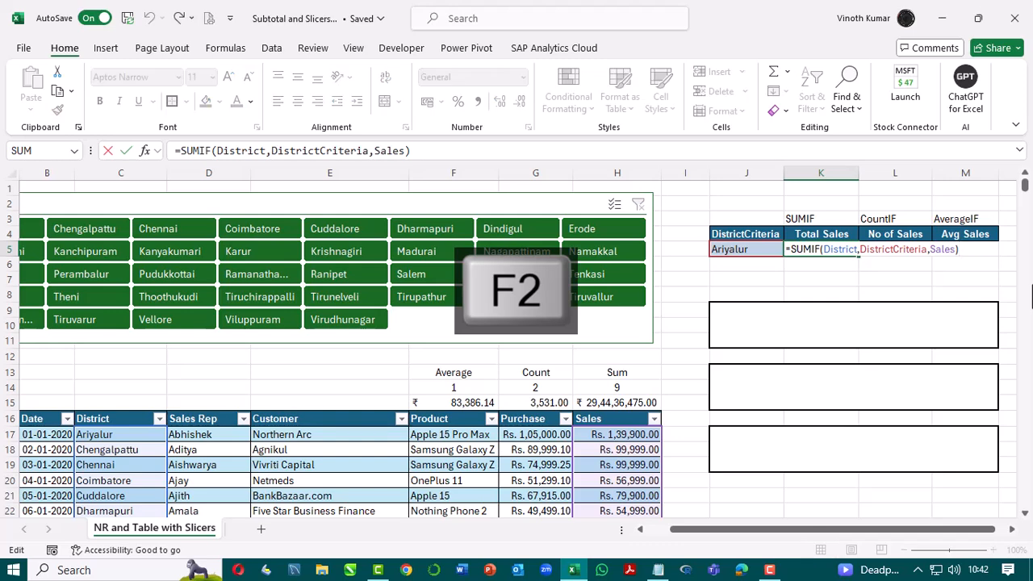
key(Escape)
key(Right)
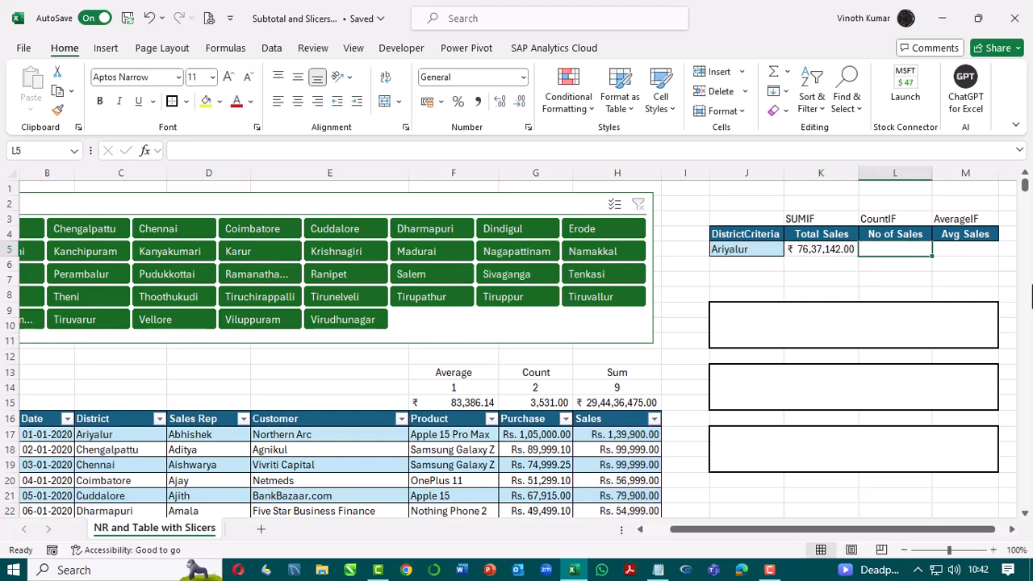
Step: Enter =COUNTIF(District,DistrictCriteria) in the No of Sales cell L5
key(Right)
key(Left)
text(=Count)
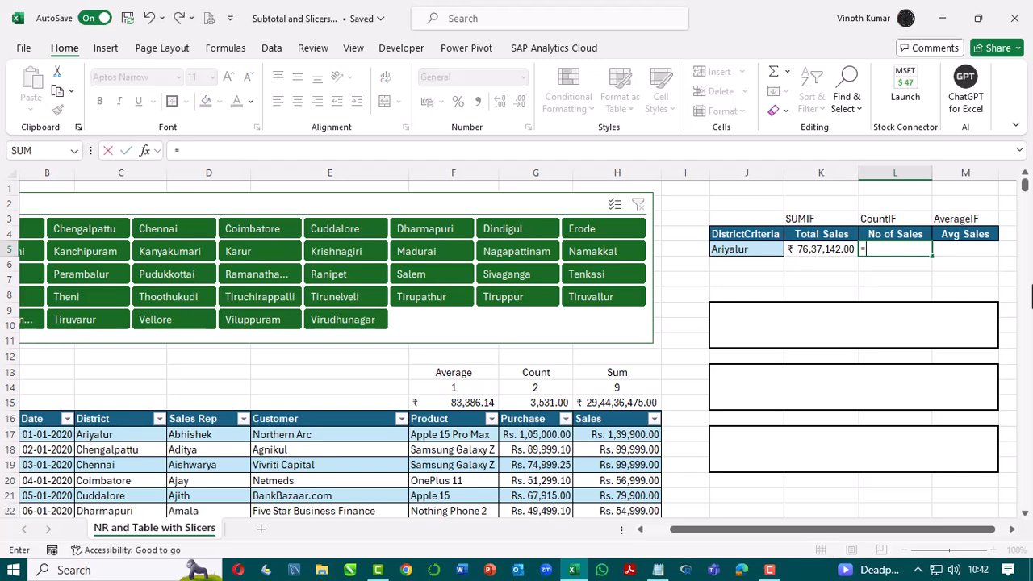
key(Down)
key(Down)
key(Down)
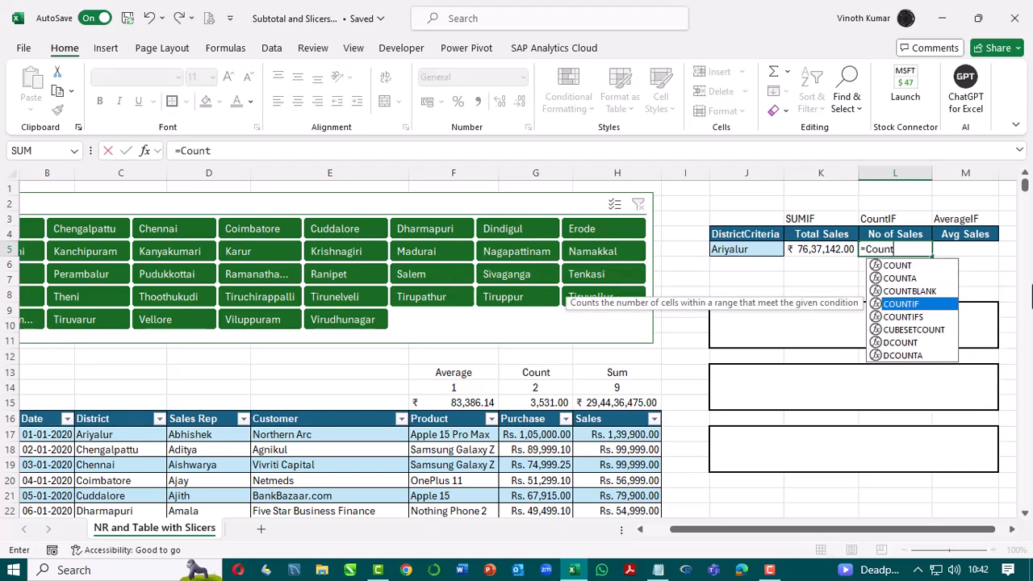
key(Tab)
text(dis)
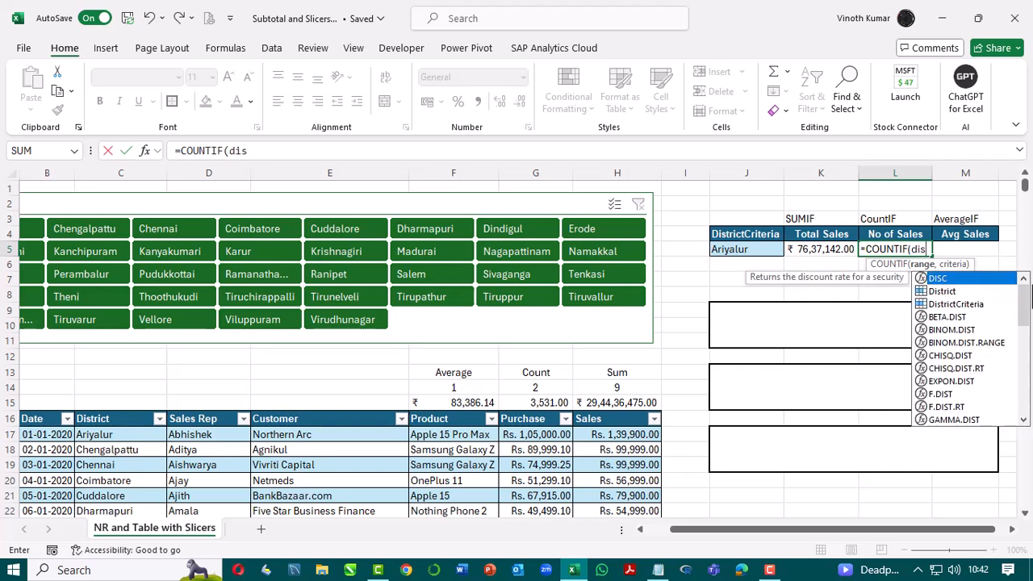
key(Down)
key(Tab)
text(,dis)
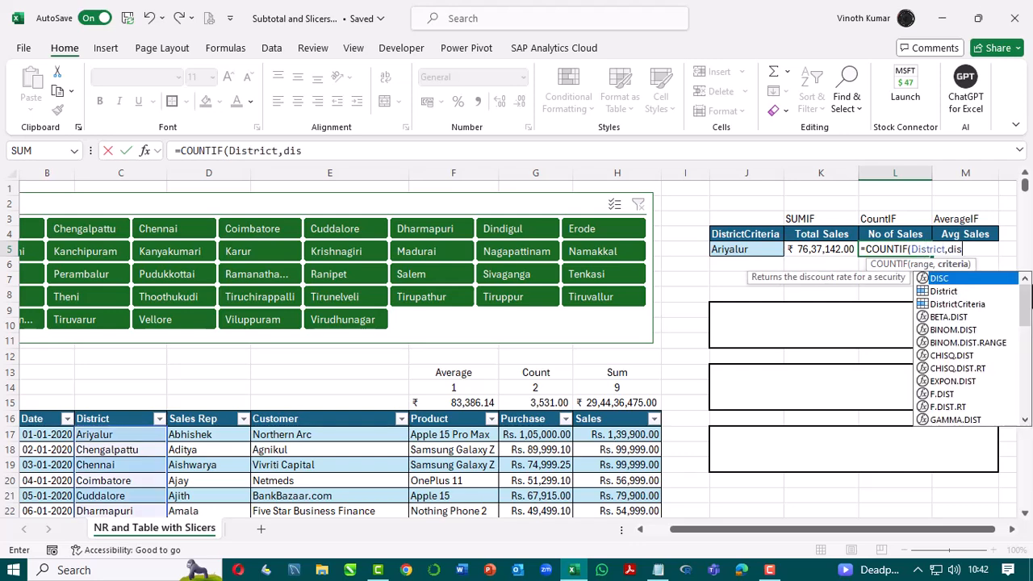
key(Down)
key(Tab)
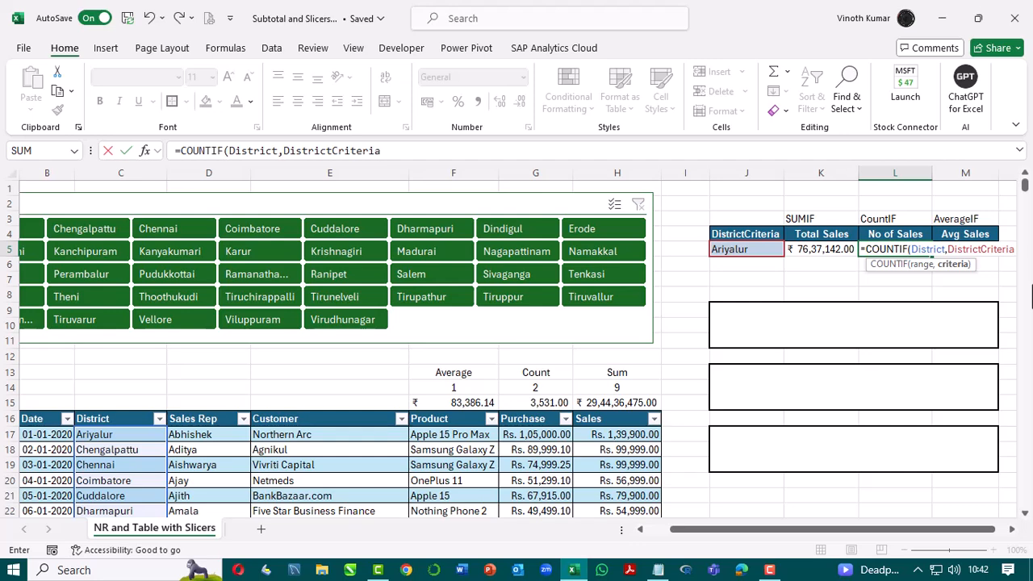
text())
key(Return)
Step: Enter =AVERAGEIF(District,DistrictCriteria,Sales) in the Avg Sales cell M5
key(Up)
key(Right)
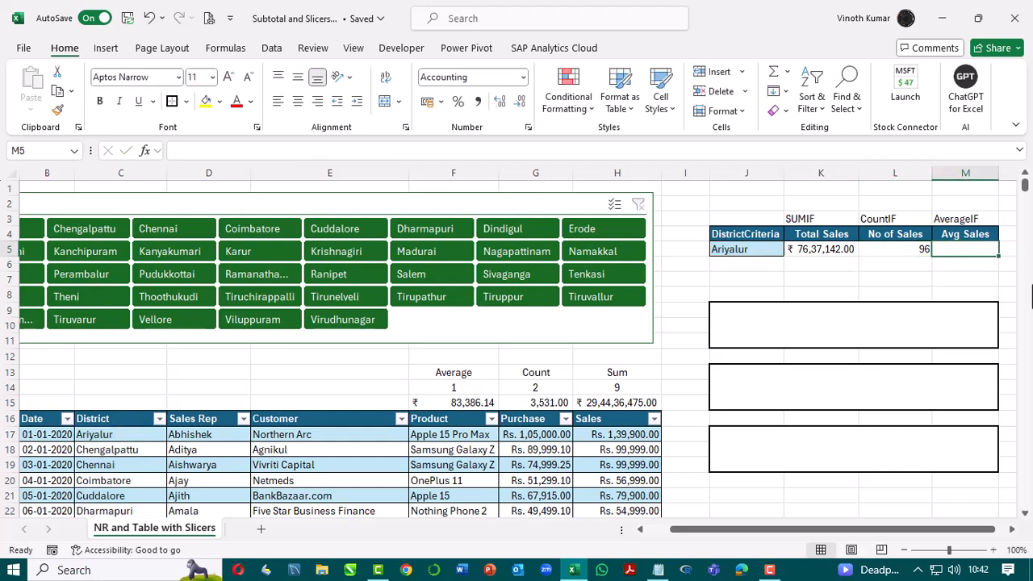
text(=aver)
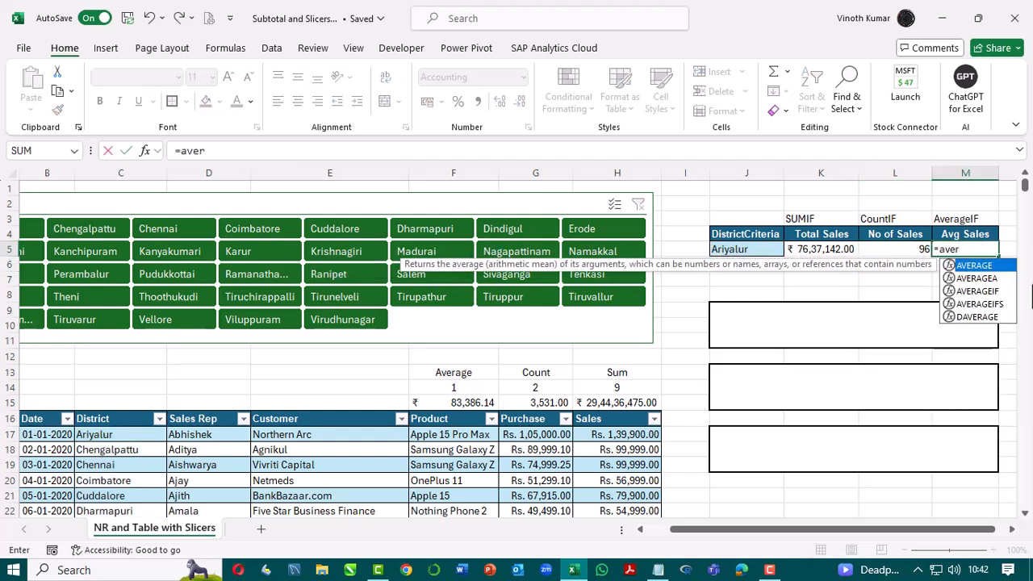
key(Down)
key(Down)
key(Tab)
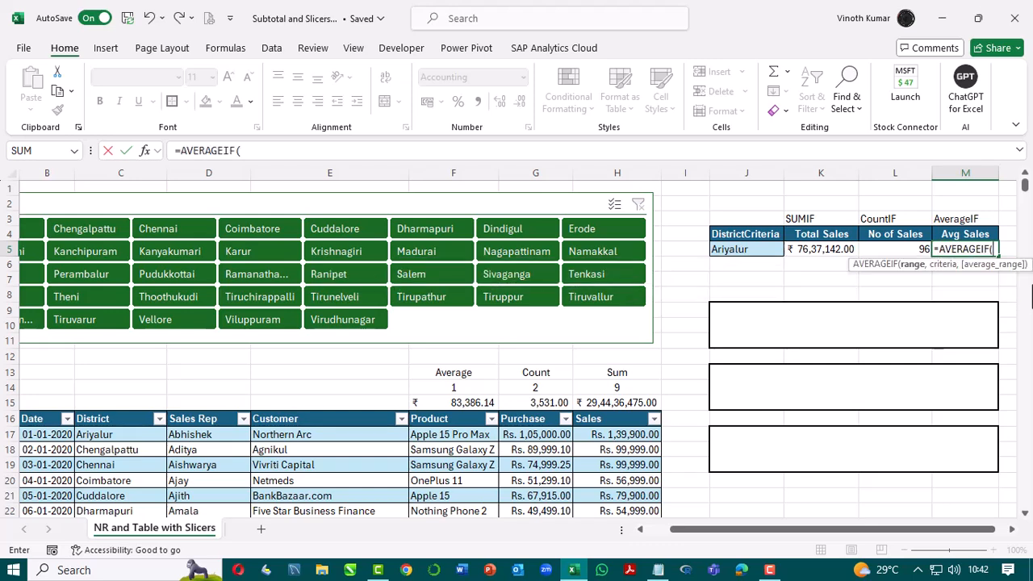
text(Dis)
key(Tab)
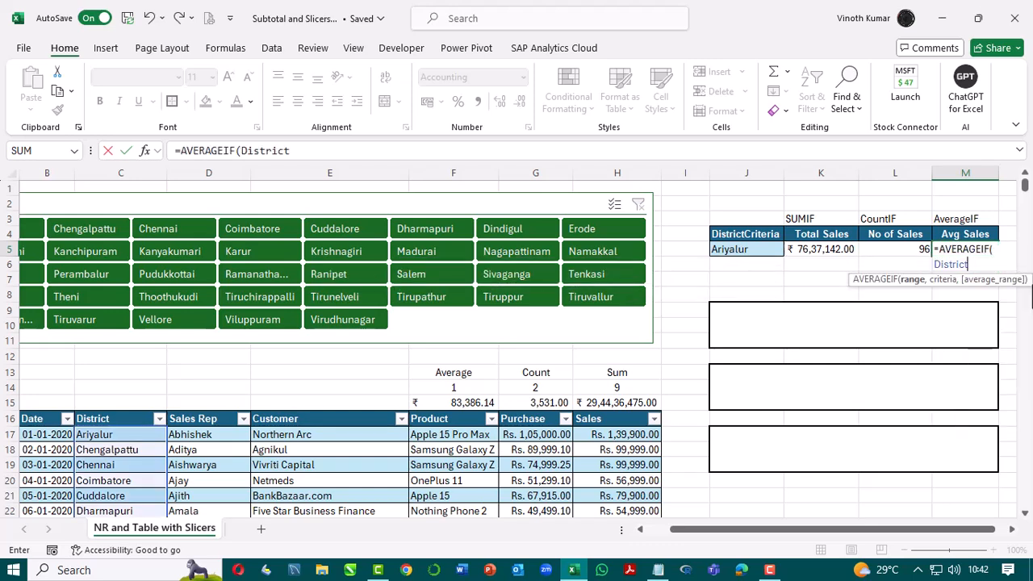
text(,dis)
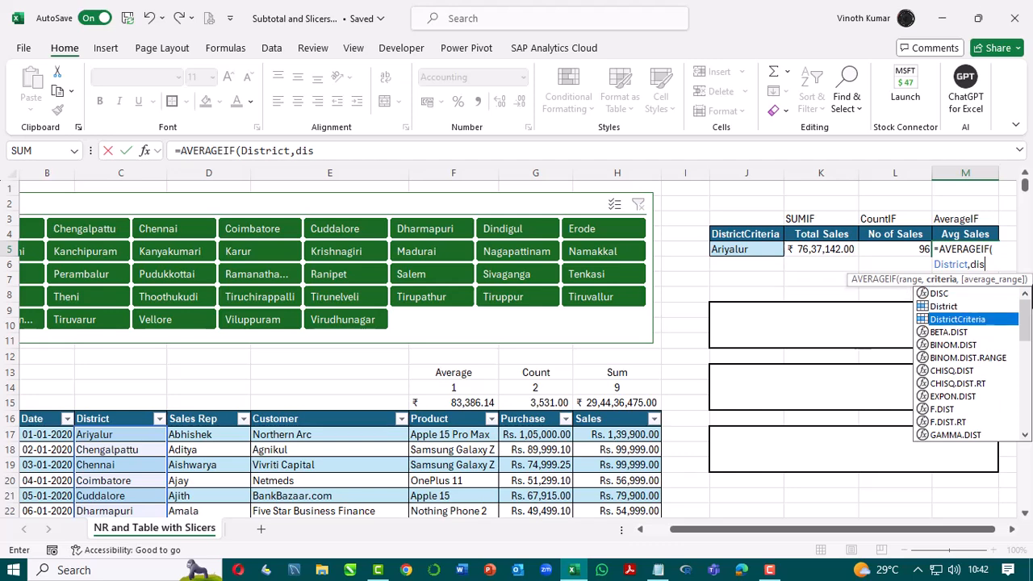
key(Tab)
text(,sal)
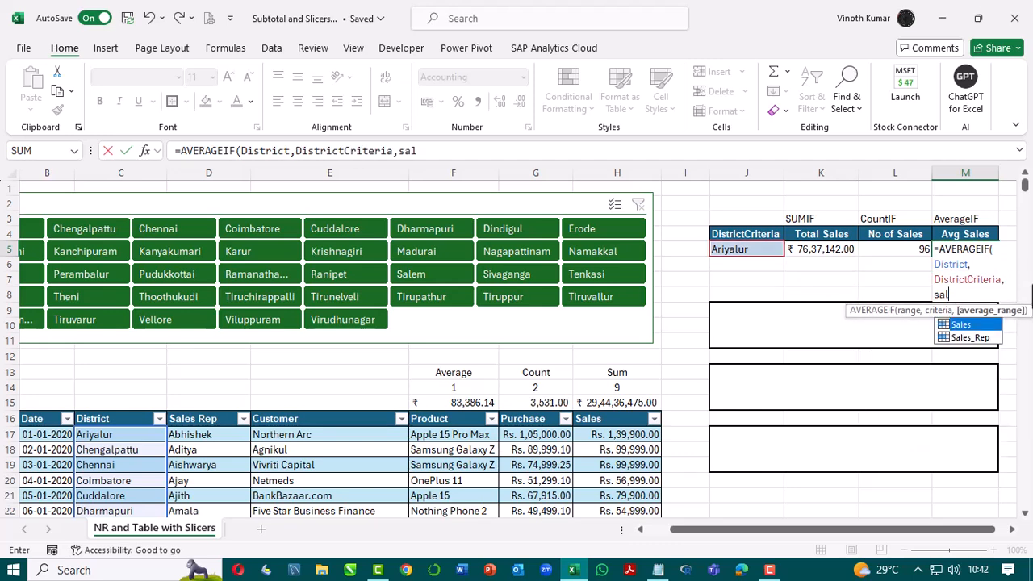
key(Tab)
key(Return)
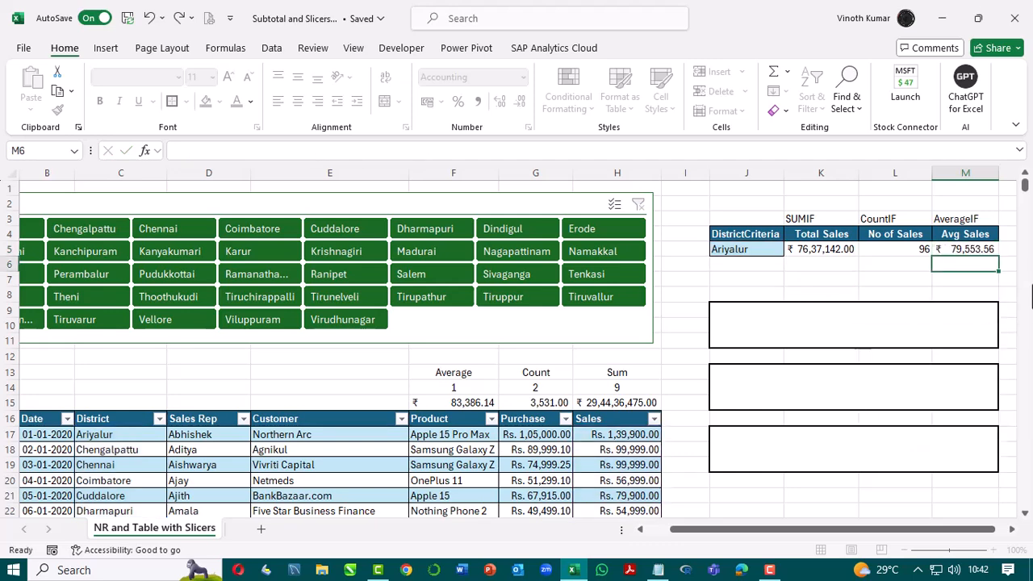
Step: Show the Total Sales formula as text in the merged box J9 with =FORMULATEXT(K5)
key(Up)
key(Down)
key(Down)
key(Down)
key(Down)
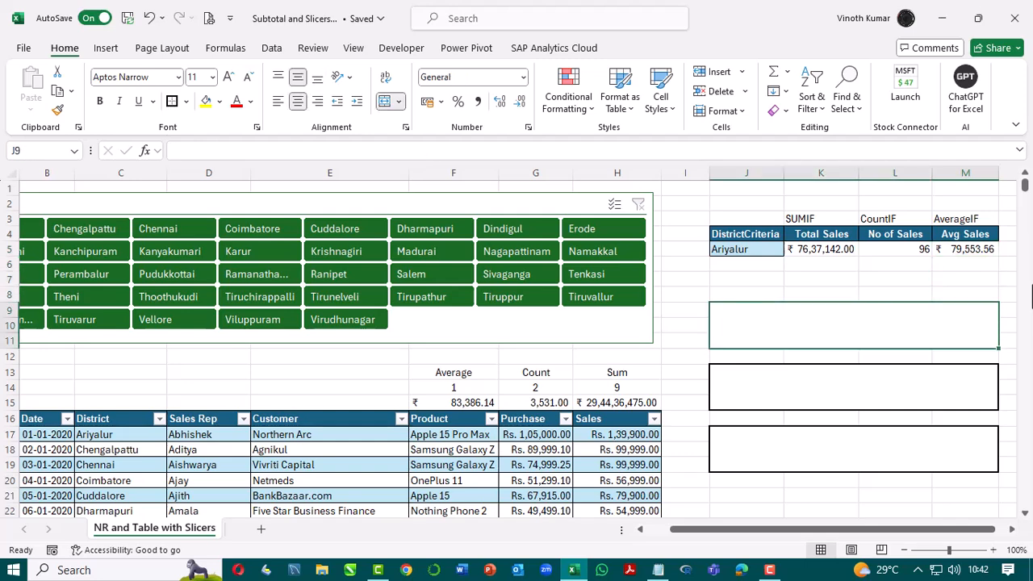
text(=form)
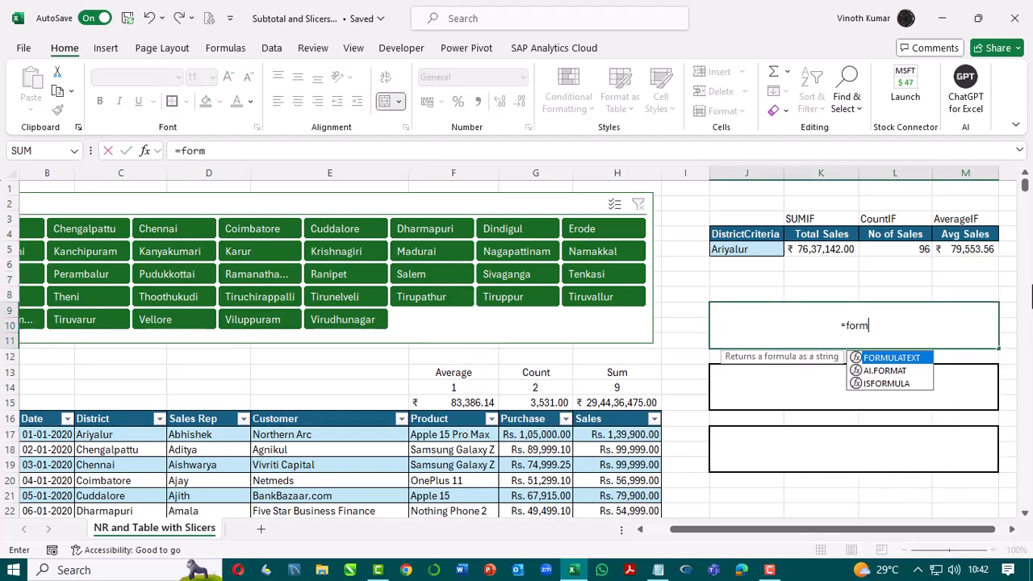
key(Tab)
key(Up)
key(Up)
key(Up)
key(Up)
key(Left)
key(Left)
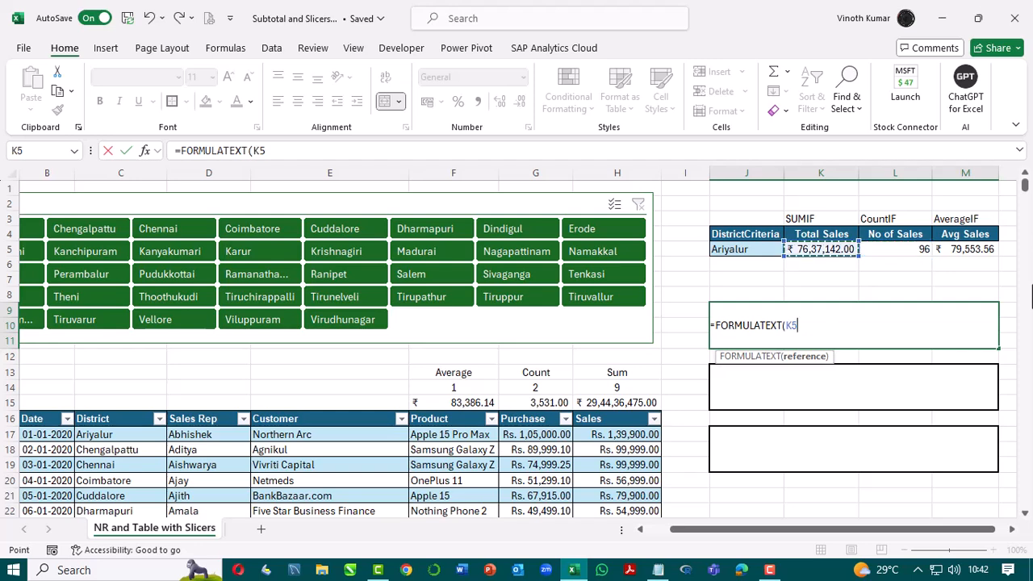
key(Return)
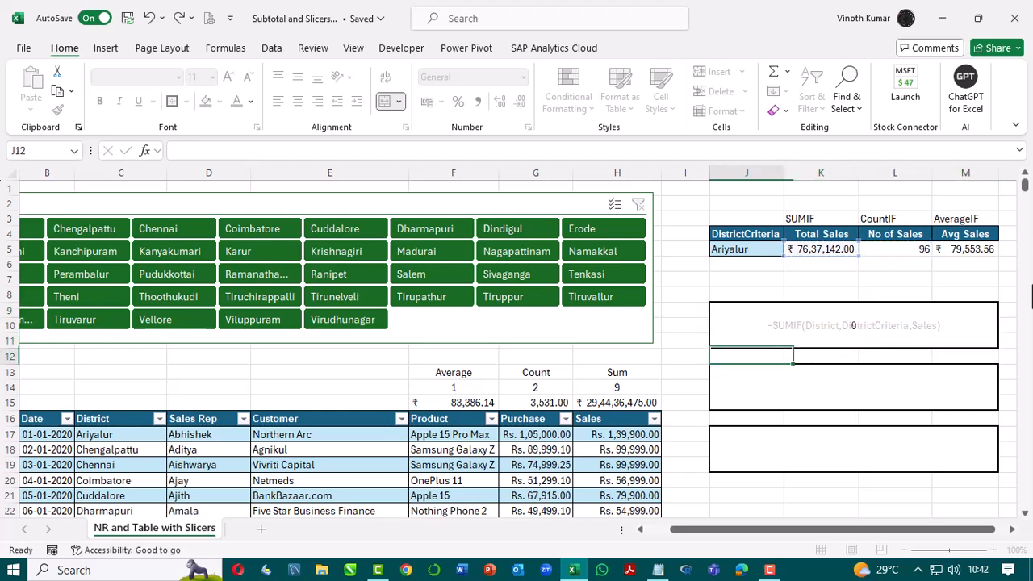
Step: Format the formula text box J9 as bold with a yellow fill and font size 16
key(Up)
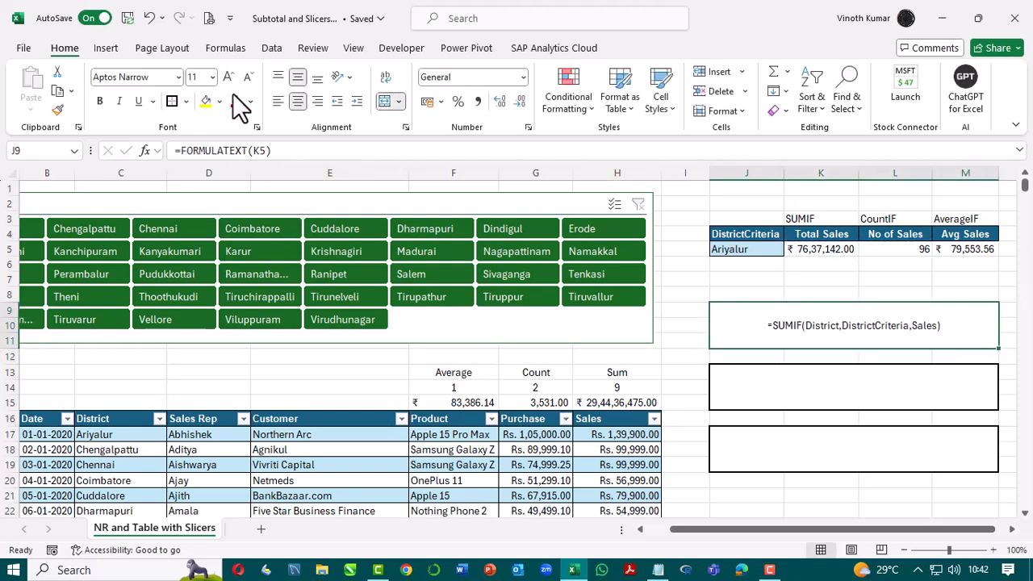
click(99, 100)
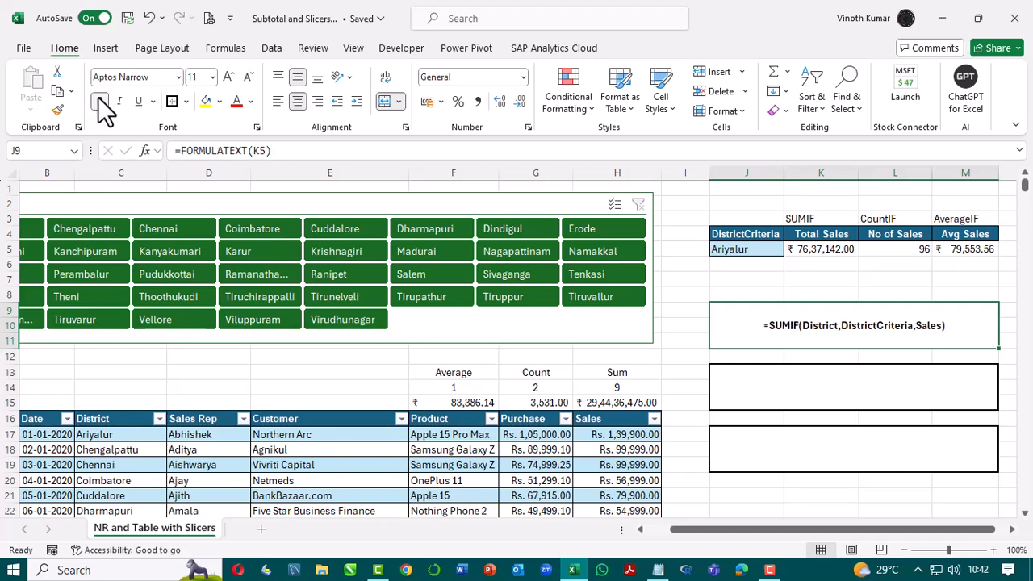
click(206, 101)
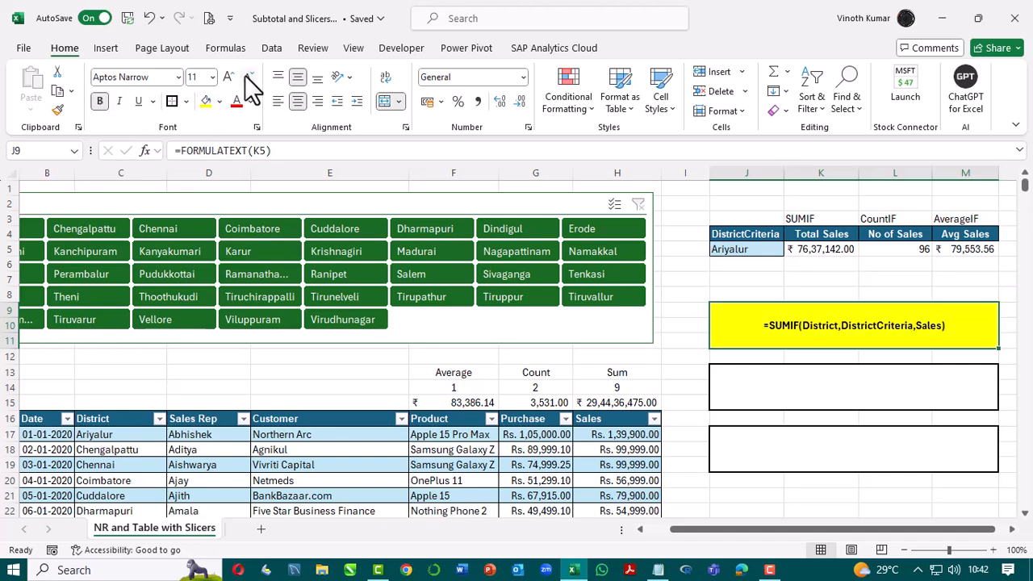
click(230, 76)
click(230, 76)
click(230, 76)
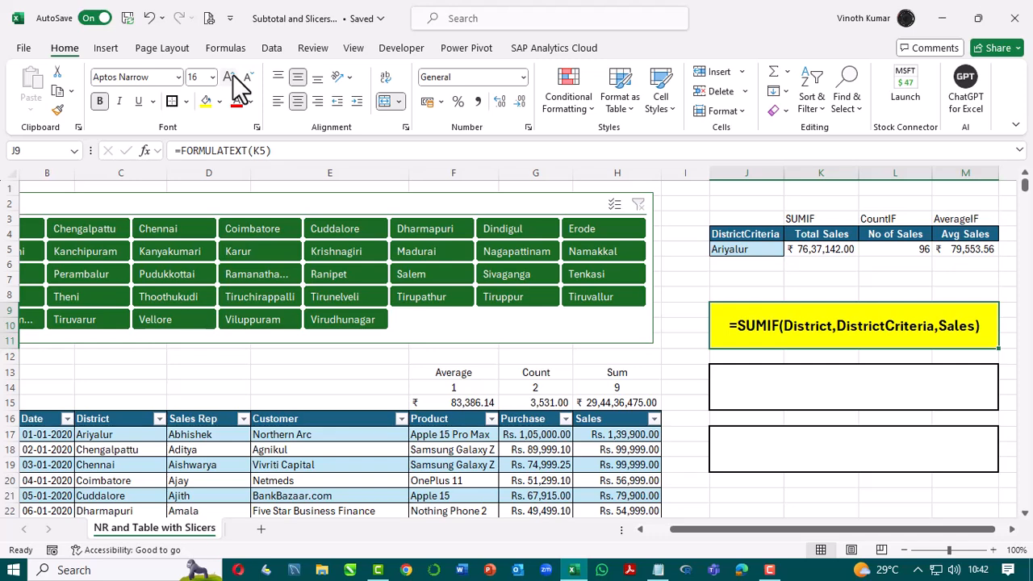
Step: Copy the formatting of J9 to the empty merged boxes J13 and J17 with Format Painter
click(58, 110)
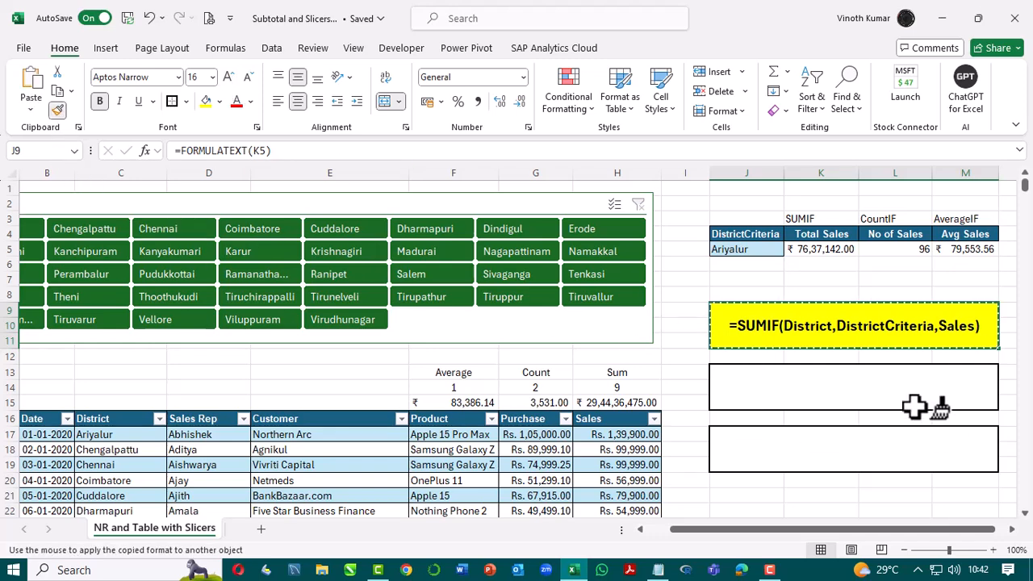
click(823, 392)
click(57, 110)
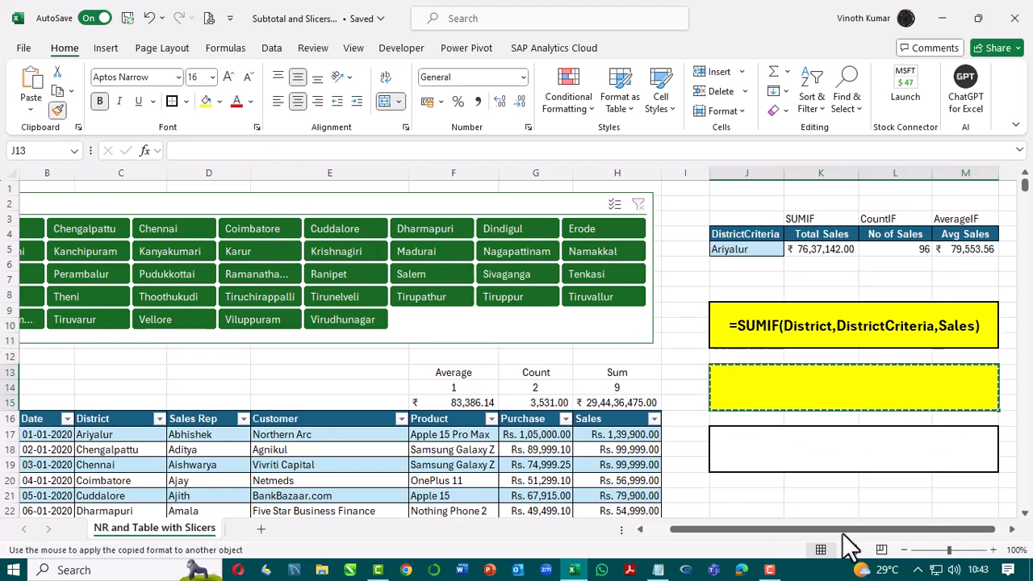
click(743, 451)
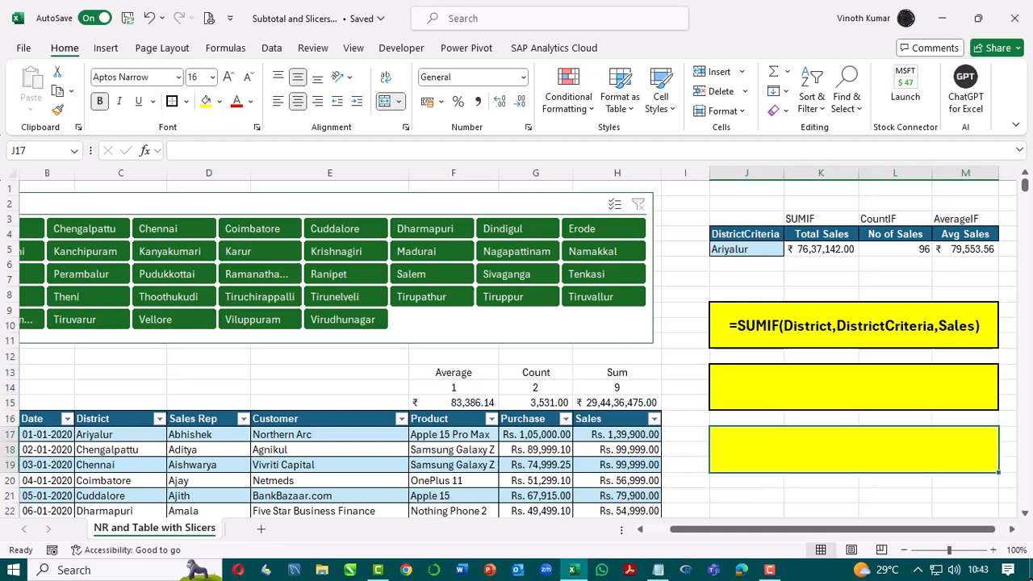
Step: Show the No of Sales formula as text in the merged box J13 with =FORMULATEXT(L5)
key(Up)
key(Up)
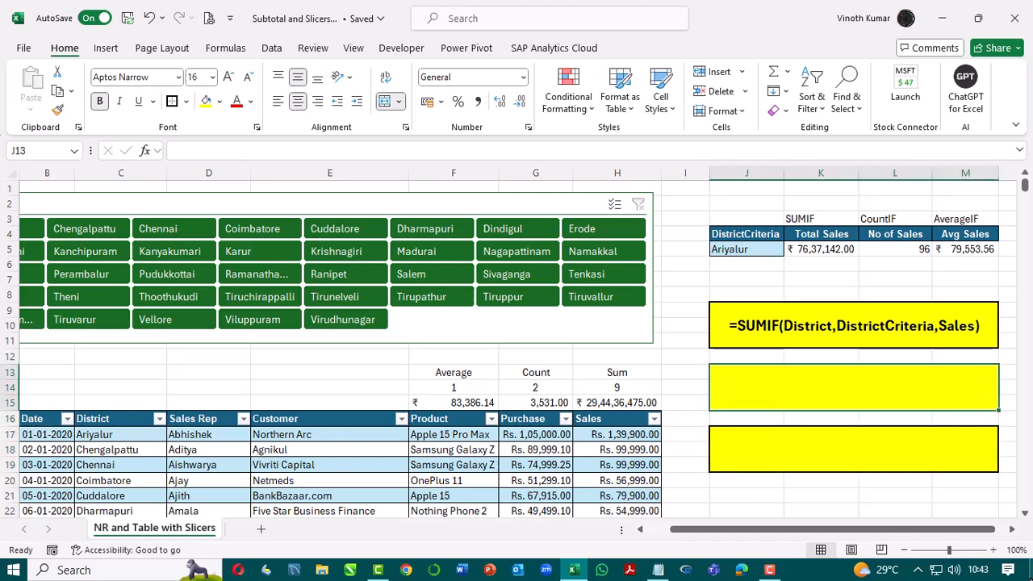
text(=form)
key(Tab)
key(Up)
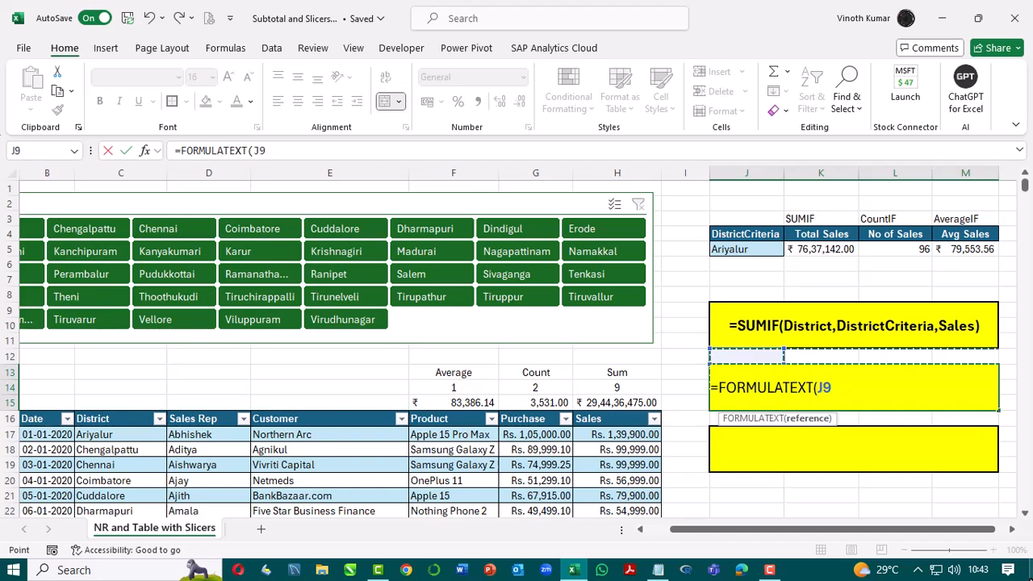
key(Up)
key(Up)
key(Up)
key(Up)
key(Up)
key(Right)
key(Right)
key(Down)
key(Return)
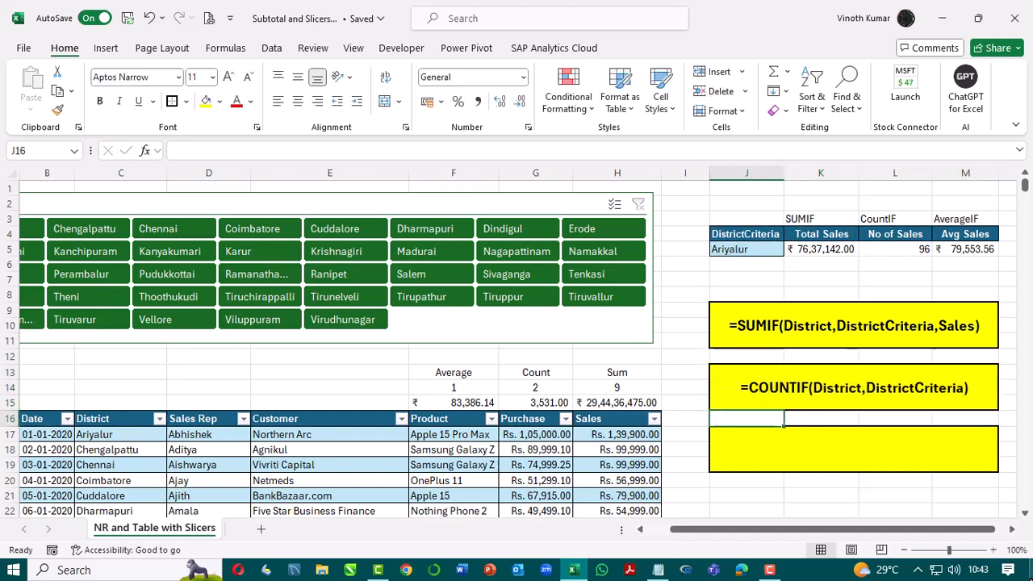
Step: Show the Avg Sales formula as text in the merged box J17 with =FORMULATEXT(M5)
key(Down)
text(=form)
key(Tab)
key(Up)
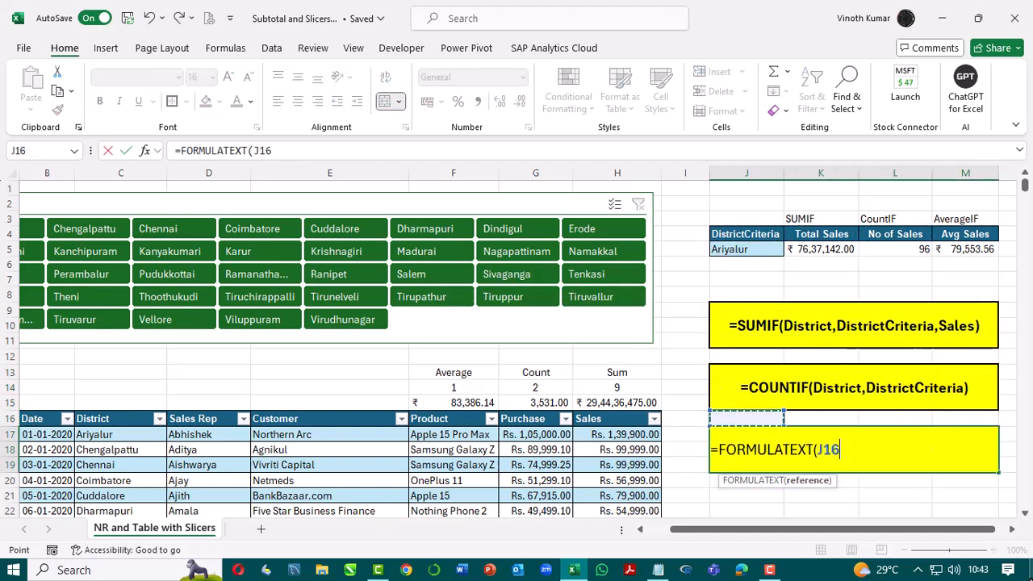
key(Up)
key(Up)
key(Up)
key(Up)
key(Up)
key(Up)
key(Up)
key(Up)
key(Up)
key(Up)
key(Up)
key(Up)
key(Up)
key(Right)
key(Right)
key(Right)
key(Down)
key(Down)
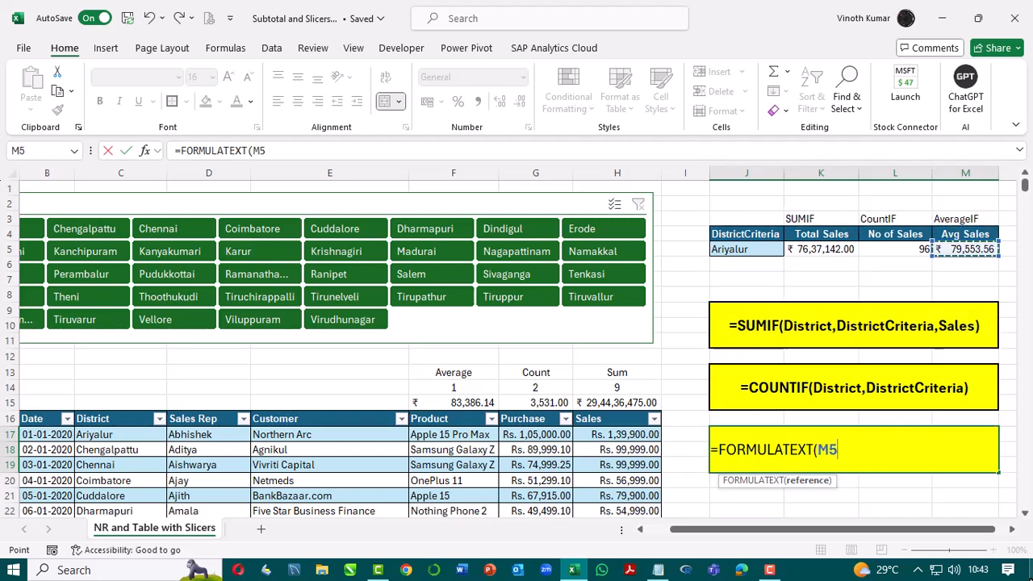
key(Return)
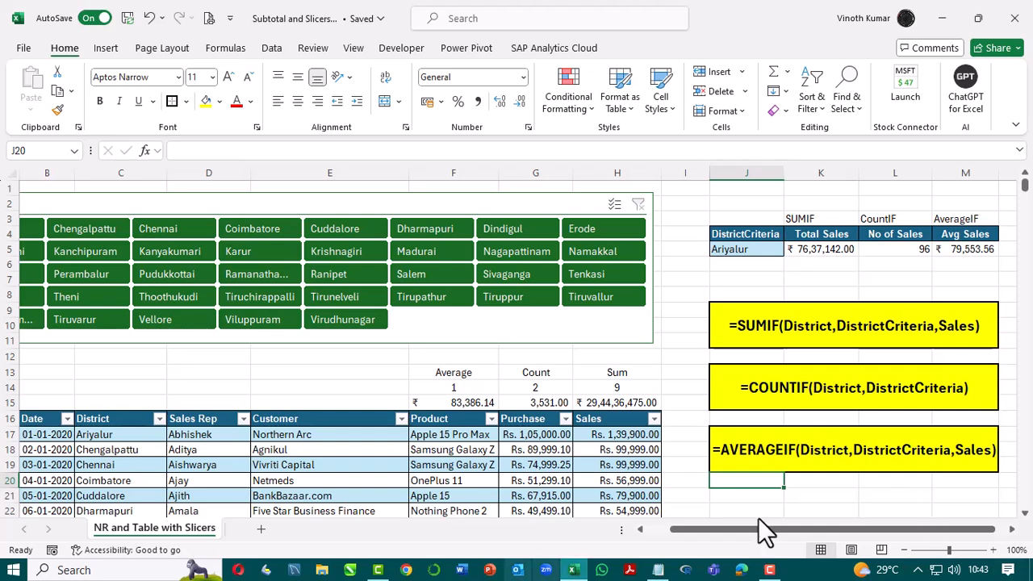
Step: Move the Sum label from H13 to E13, ahead of the Average and Count labels
click(476, 389)
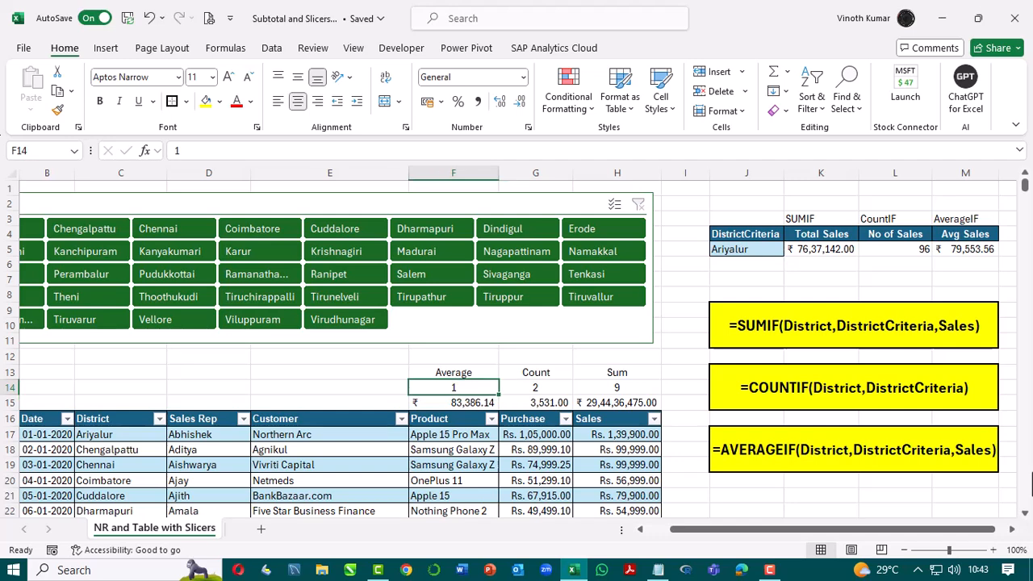
key(Up)
key(Right)
key(Right)
key(ctrl+x)
key(Left)
key(Left)
key(Left)
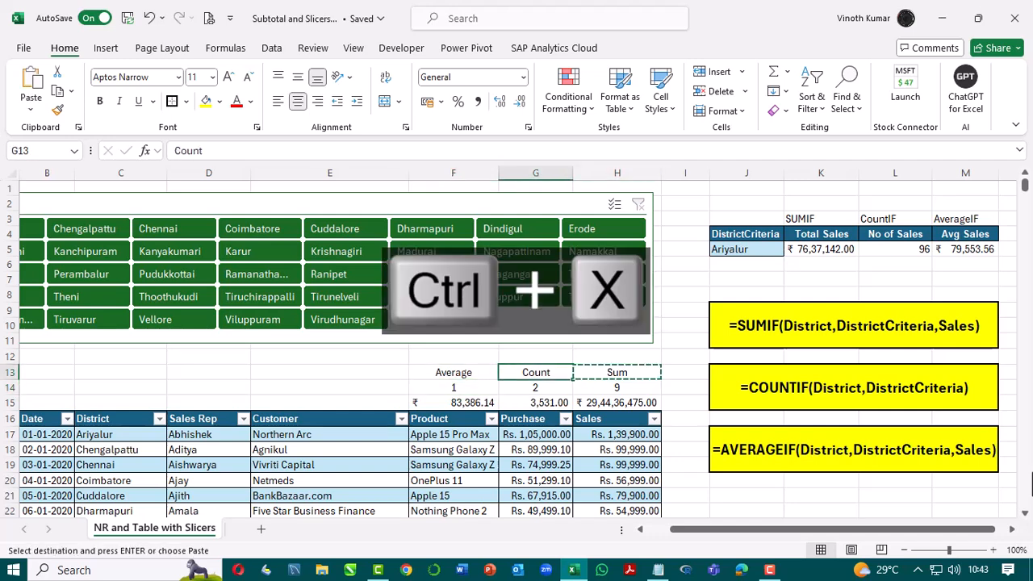
key(ctrl+v)
key(Right)
key(ctrl+x)
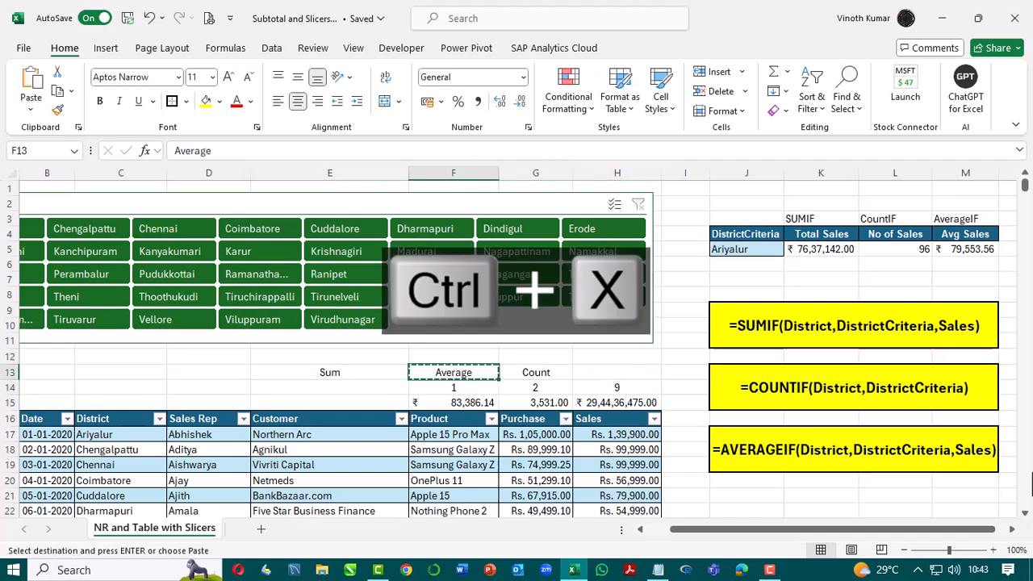
key(Right)
key(Left)
key(Escape)
Step: Move the Sum, Average and Count labels in E13:G13 one column over to F13:H13
key(Left)
key(shift+Right)
key(shift+Right)
key(ctrl+x)
key(Right)
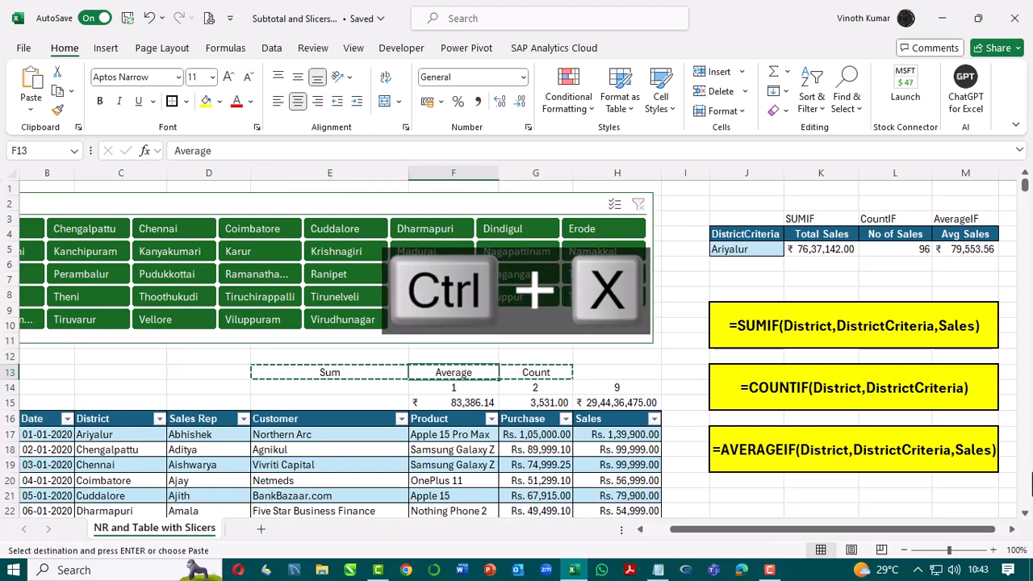
key(ctrl+v)
Step: Set the subtotal function numbers in F14:H14 to 9, 1 and 2 to match the Sum, Average and Count labels
key(Down)
key(Left)
key(Right)
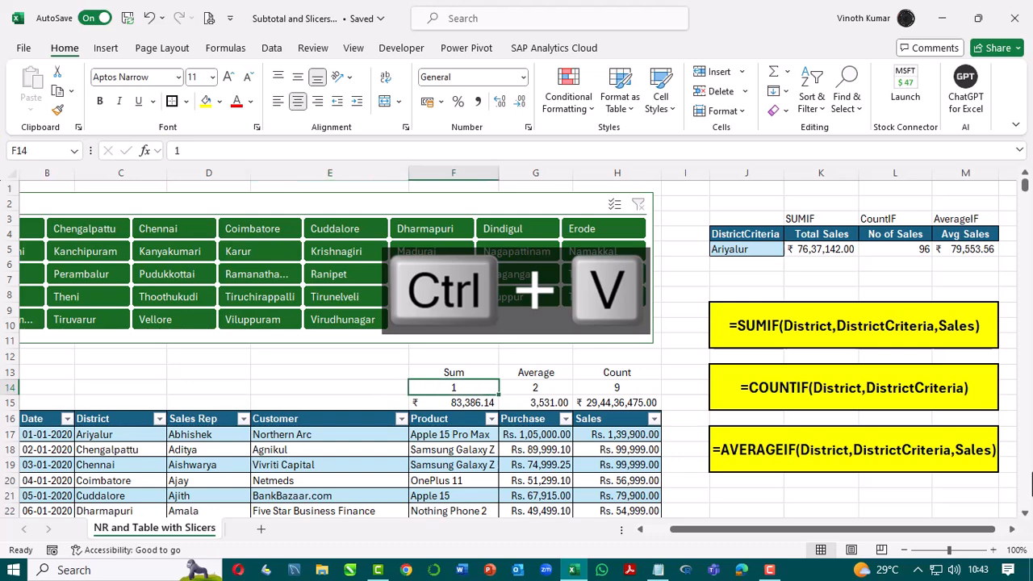
text(9)
key(Tab)
text(1)
key(Tab)
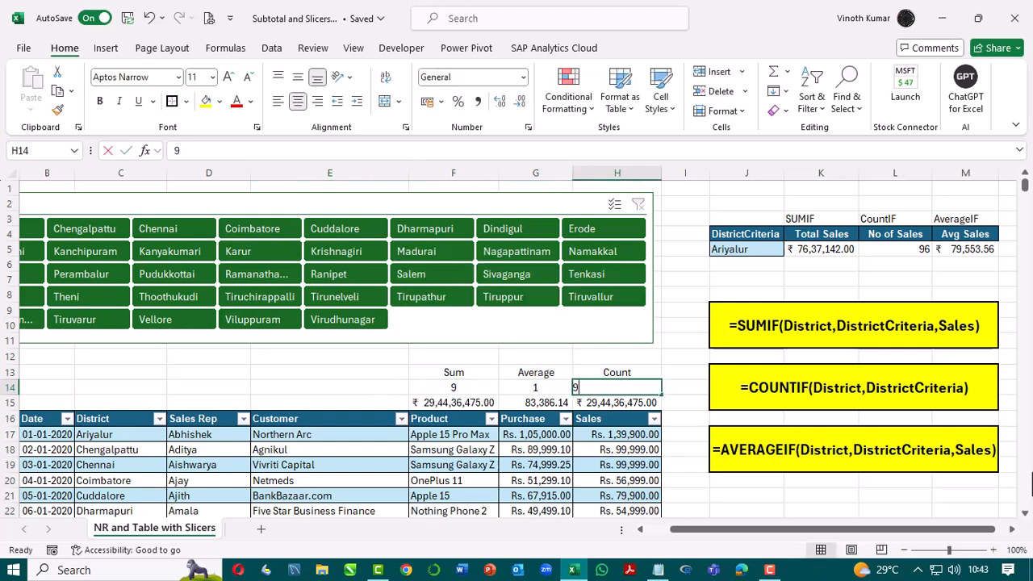
key(BackSpace)
text(2)
key(Tab)
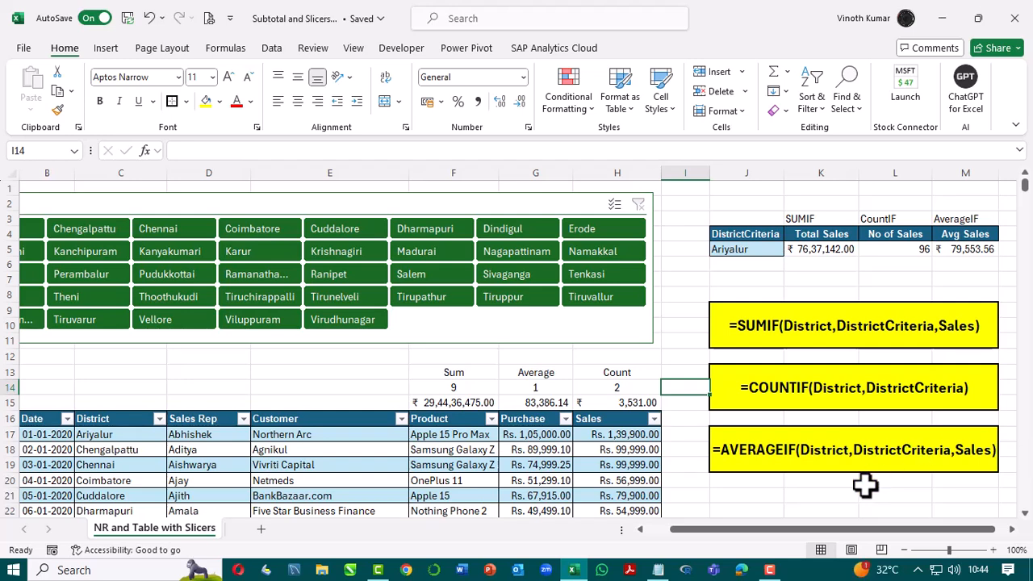
Step: Create a formula-based conditional formatting rule for F15 and K5 using =$K$5=$F$15
click(473, 403)
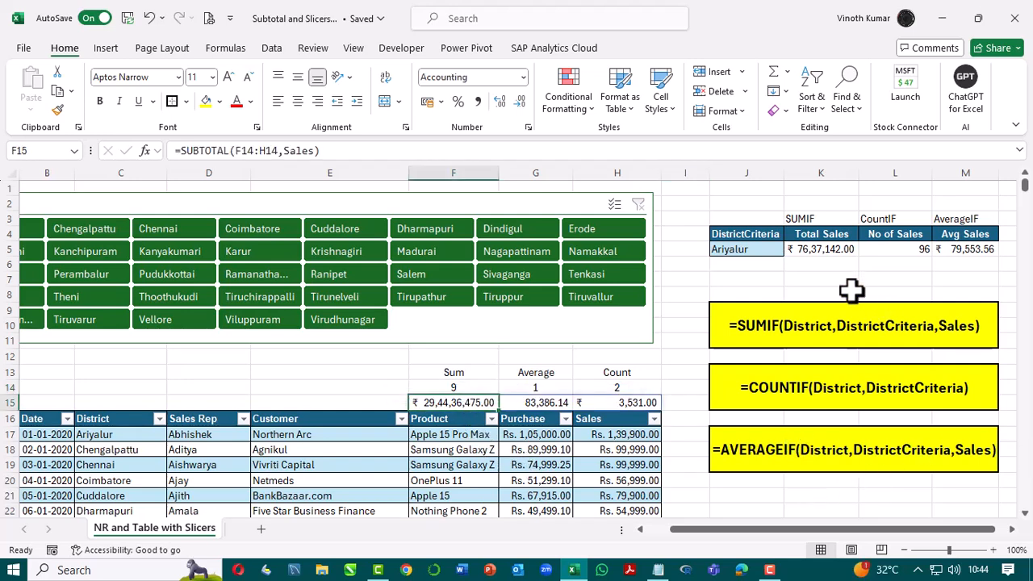
ctrl+click(822, 249)
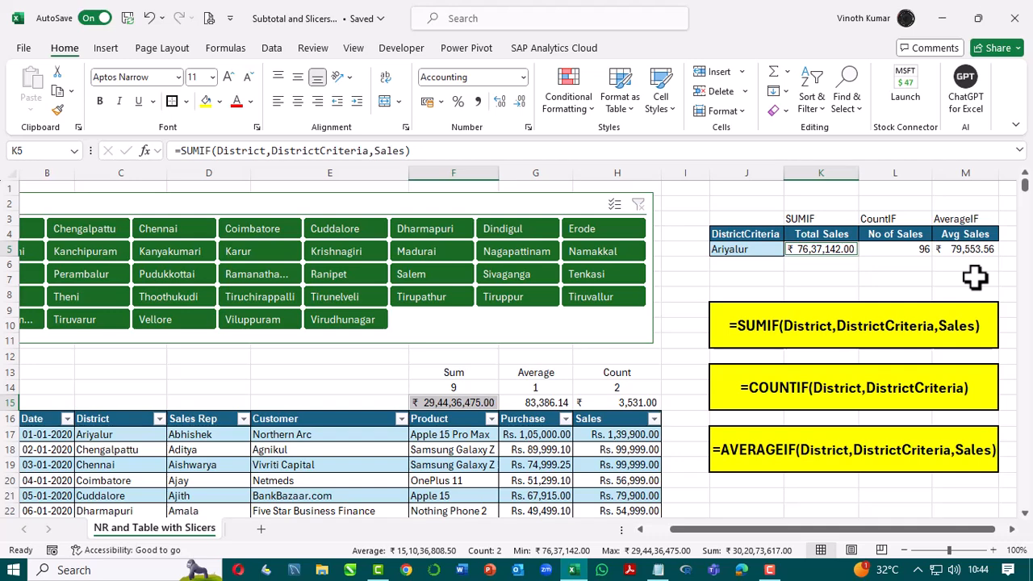
click(568, 89)
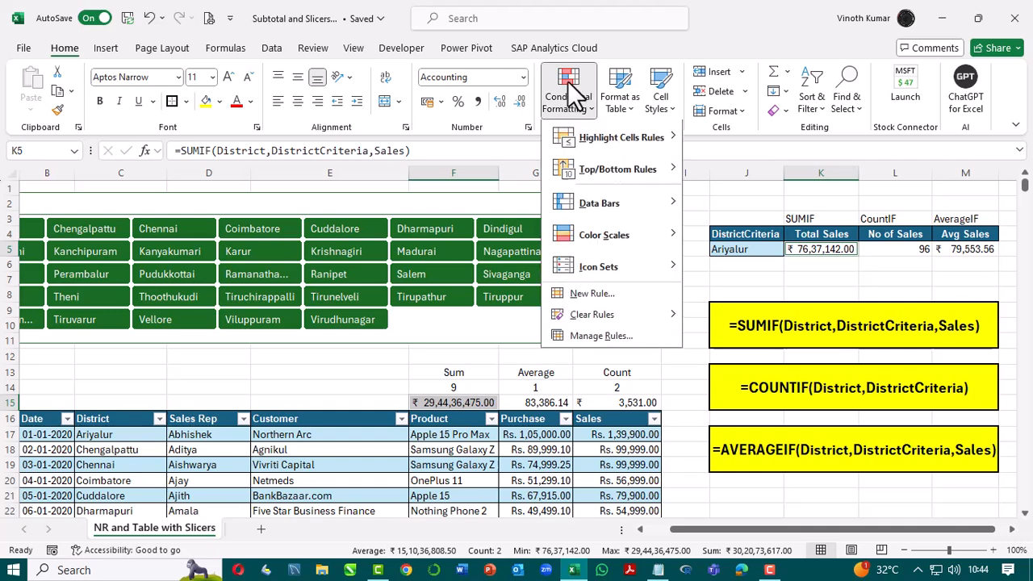
click(590, 295)
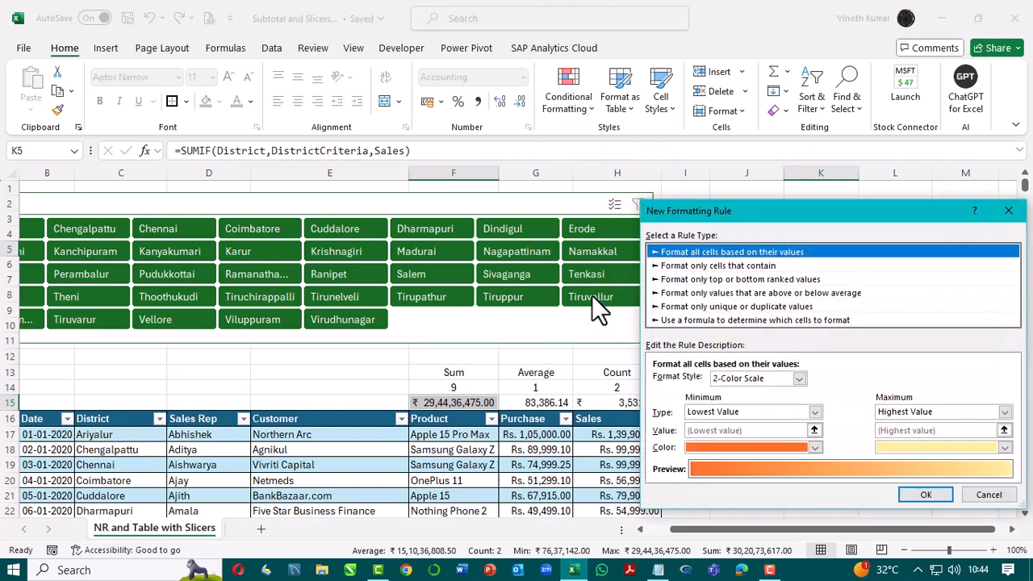
click(725, 321)
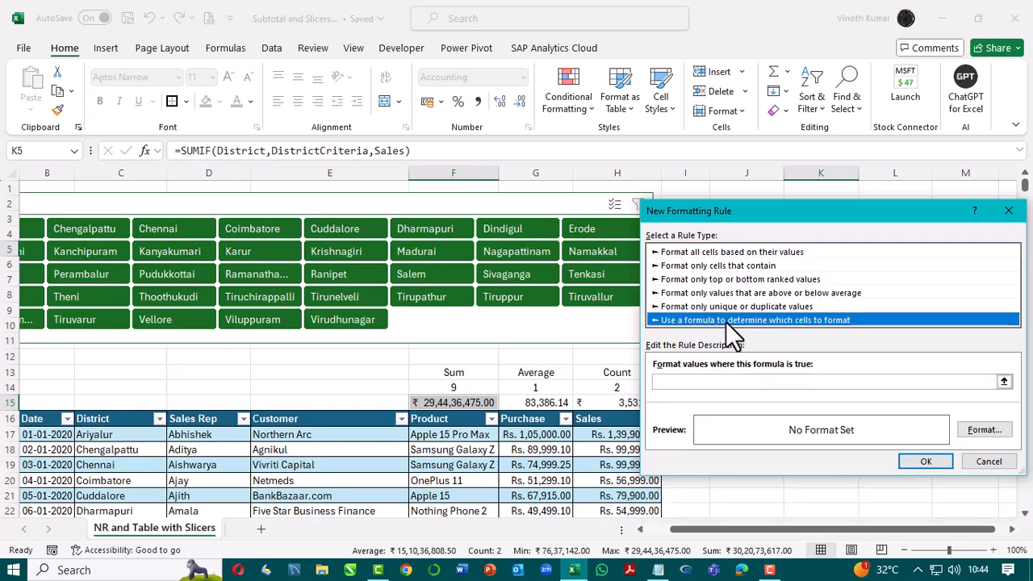
click(678, 383)
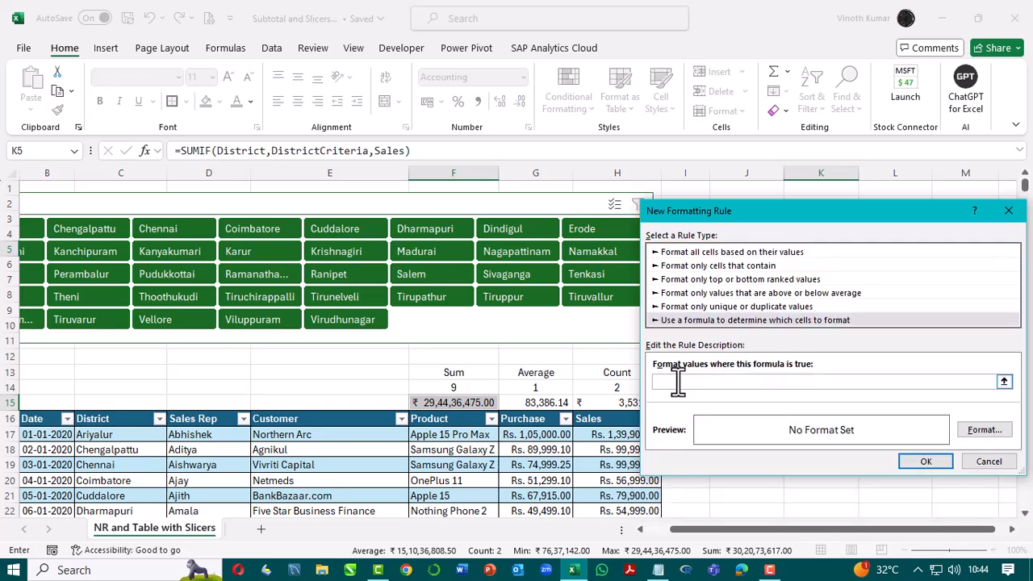
click(473, 401)
drag(856, 215, 418, 150)
click(820, 249)
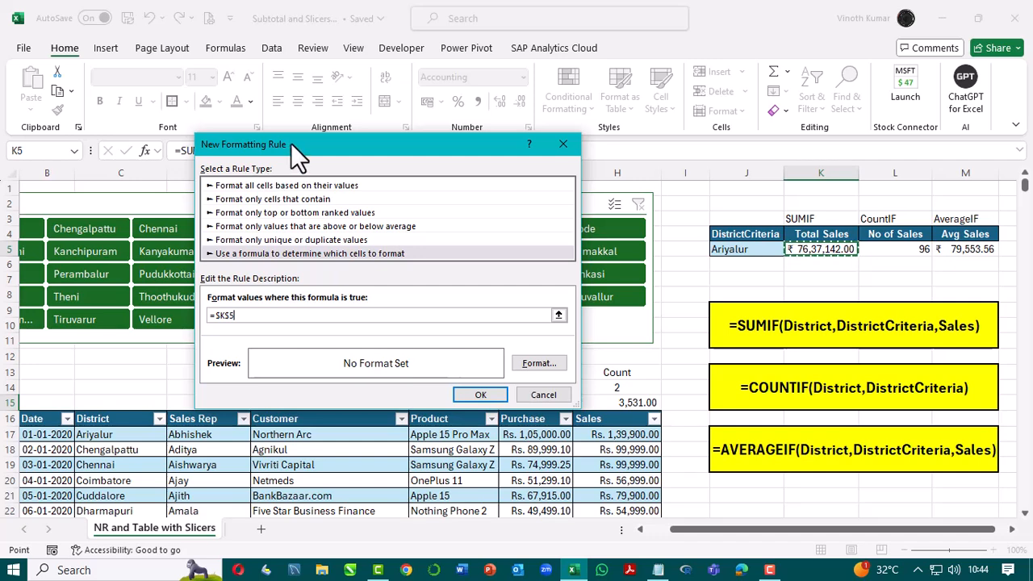
drag(307, 146, 419, 12)
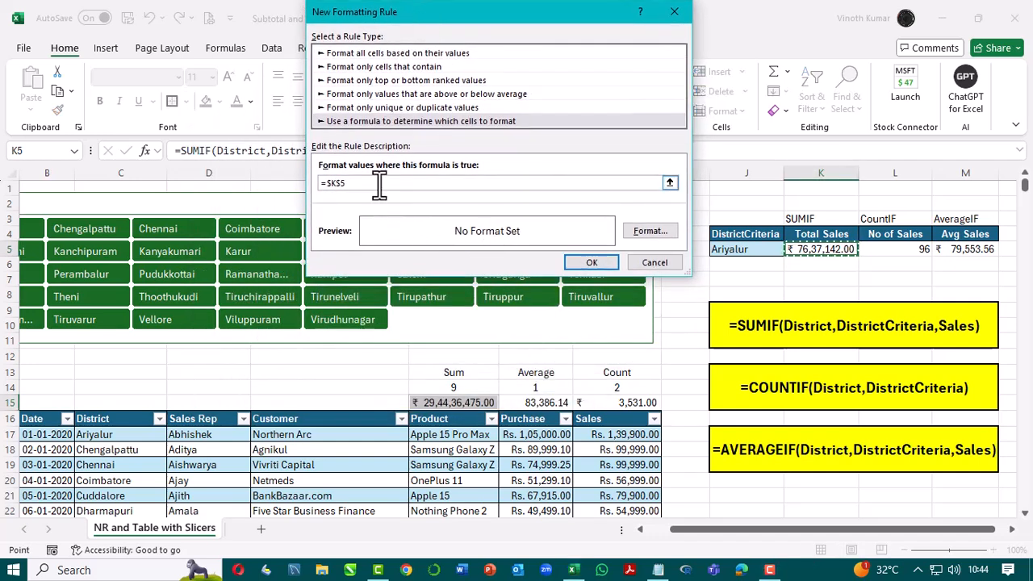
text(=)
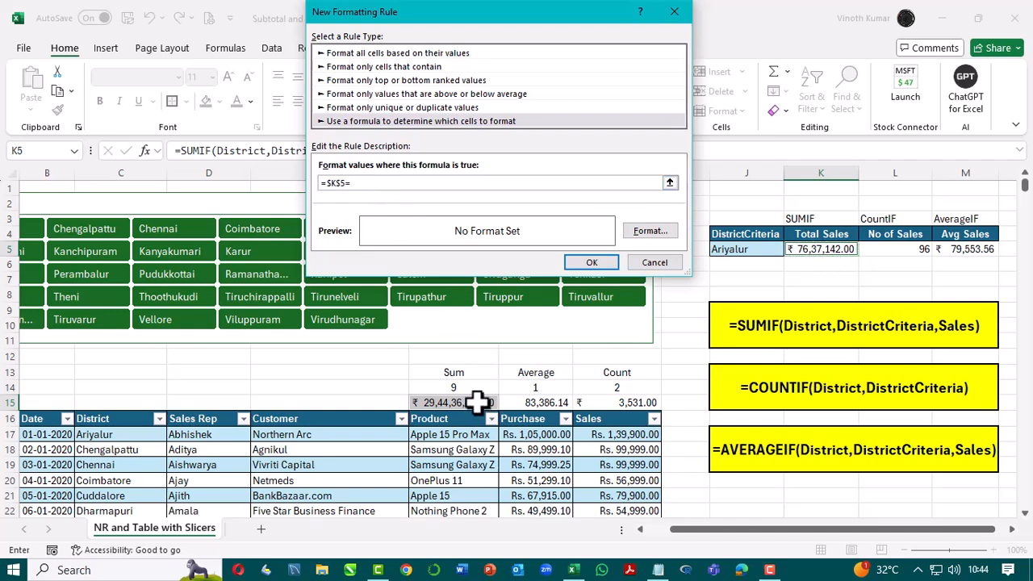
click(477, 401)
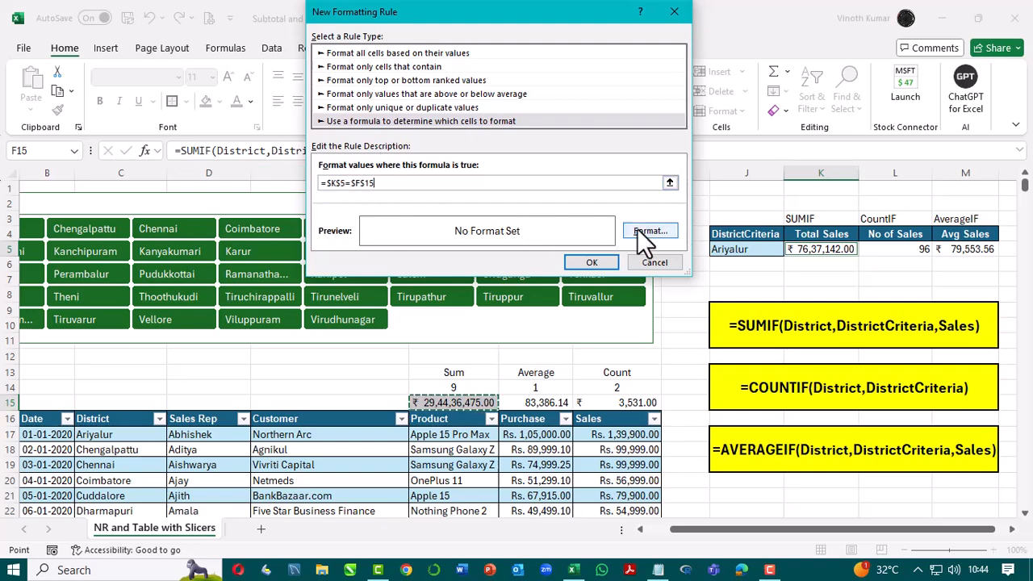
Step: Give the rule a green fill with bold white font and apply it to the Sum and Total Sales cells
click(659, 232)
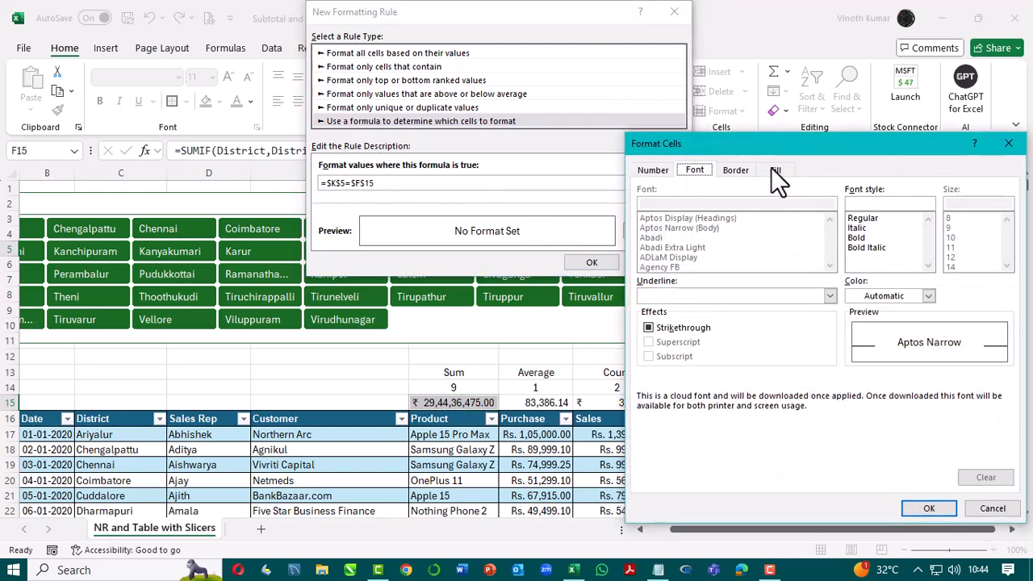
click(773, 170)
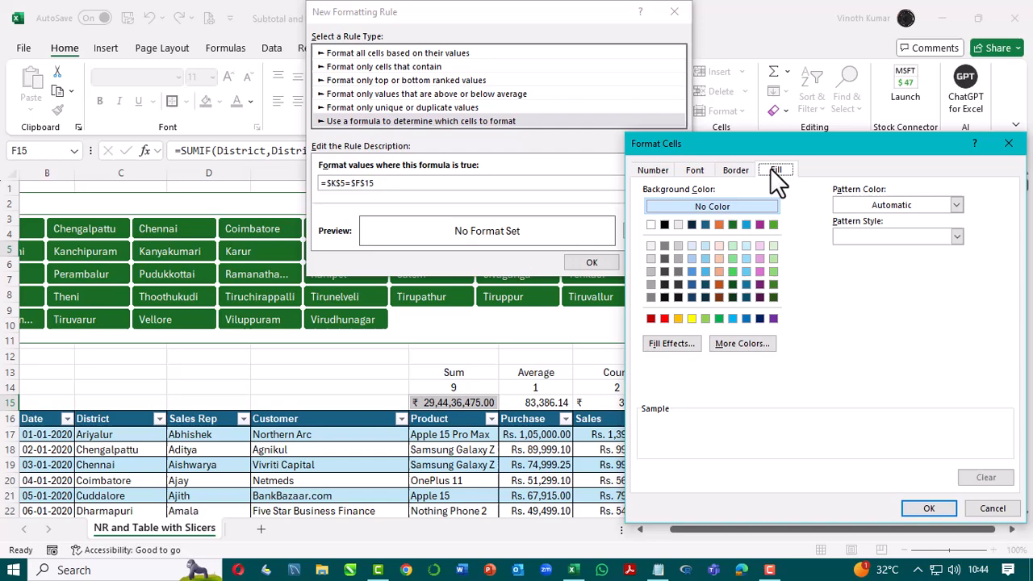
click(720, 319)
click(695, 169)
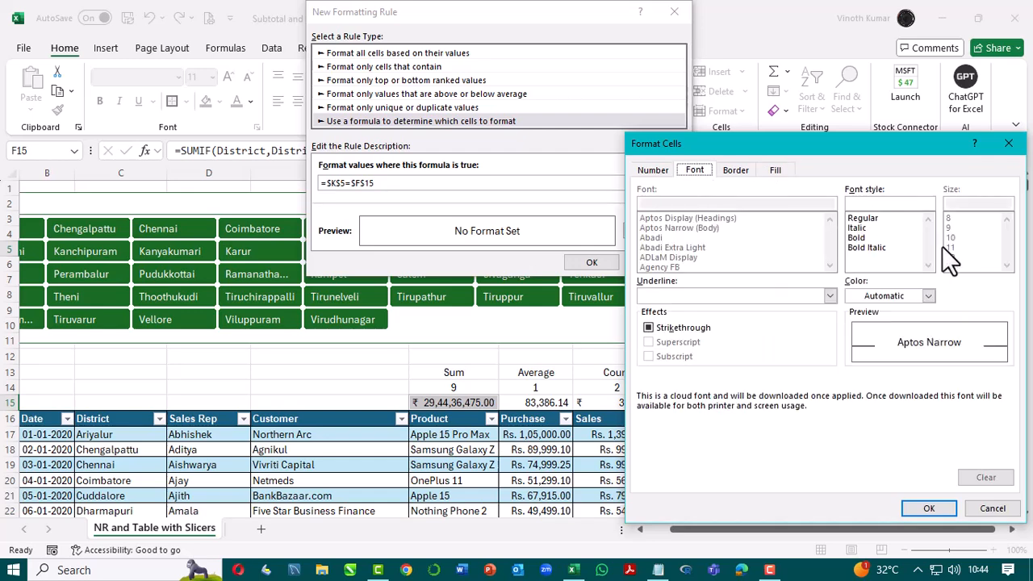
click(857, 237)
click(928, 295)
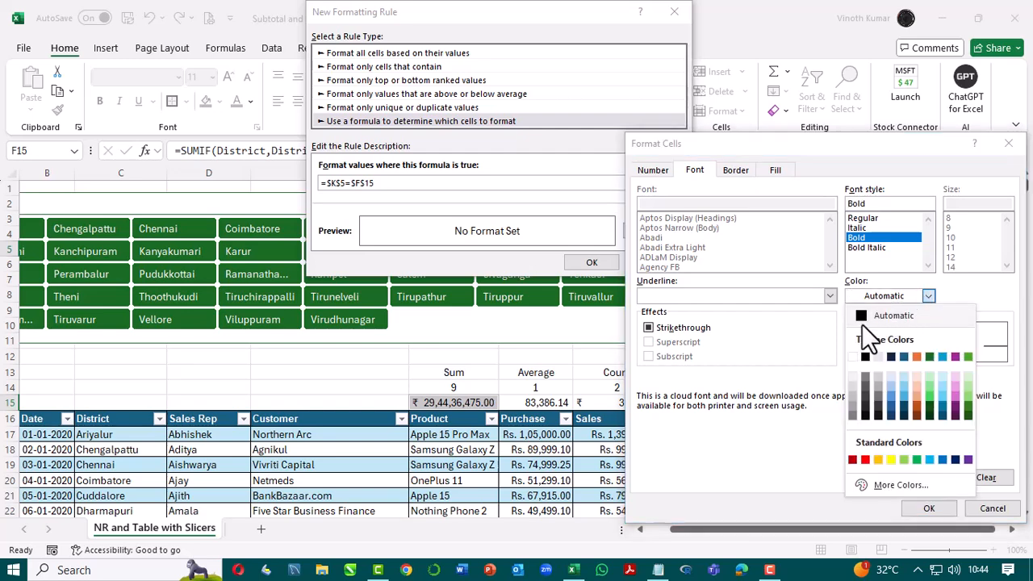
click(852, 357)
click(928, 507)
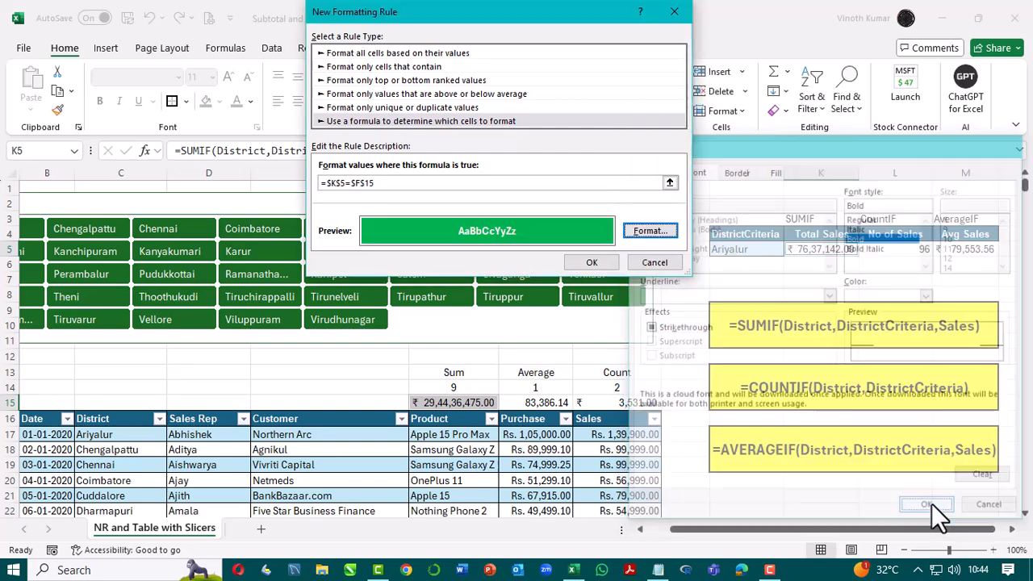
click(591, 262)
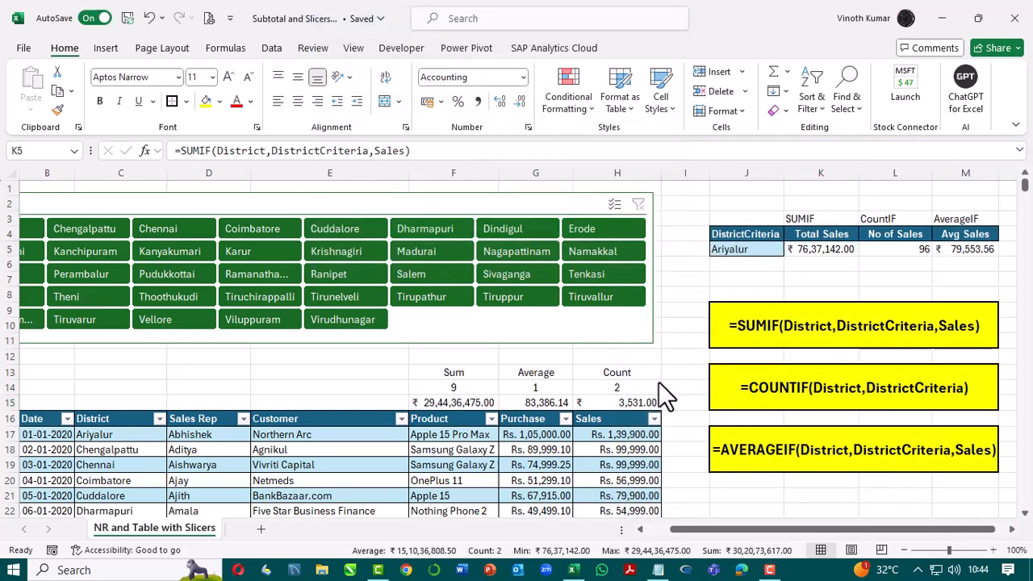
Step: Swap the subtotal function numbers by setting G14 to 2 and H14 to 1
click(535, 401)
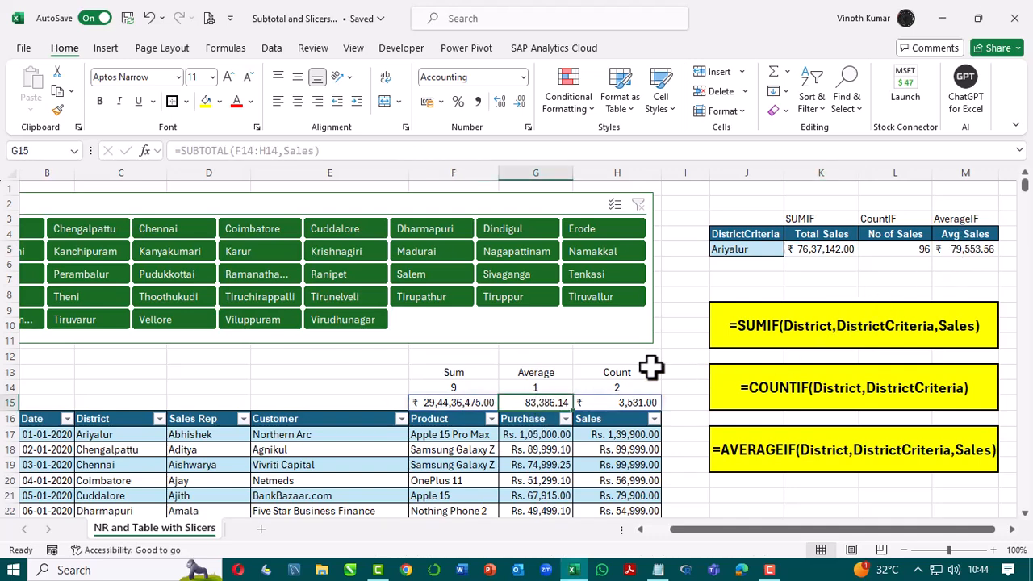
click(551, 389)
text(2)
key(Tab)
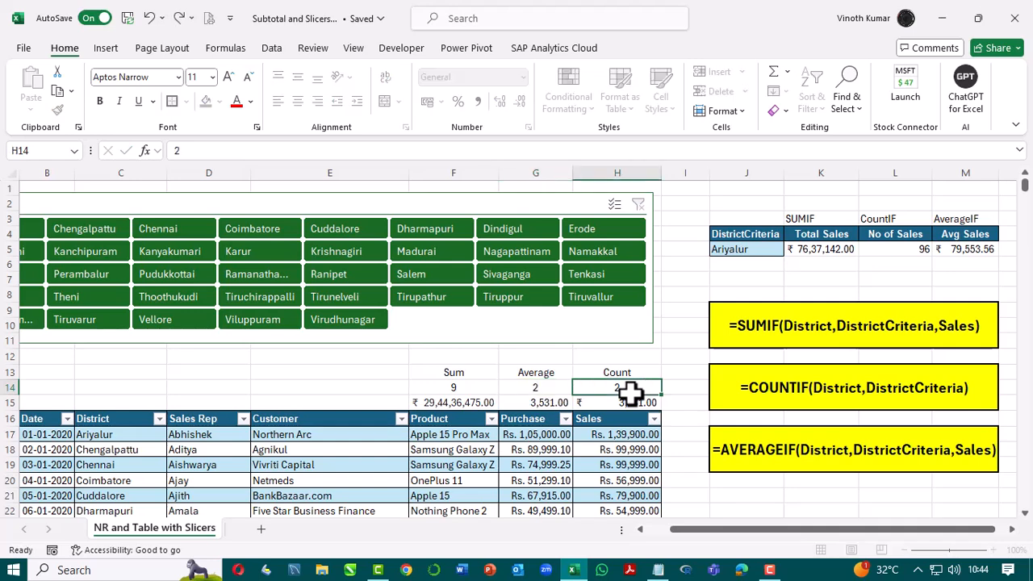
text(1)
key(Tab)
key(Up)
key(Left)
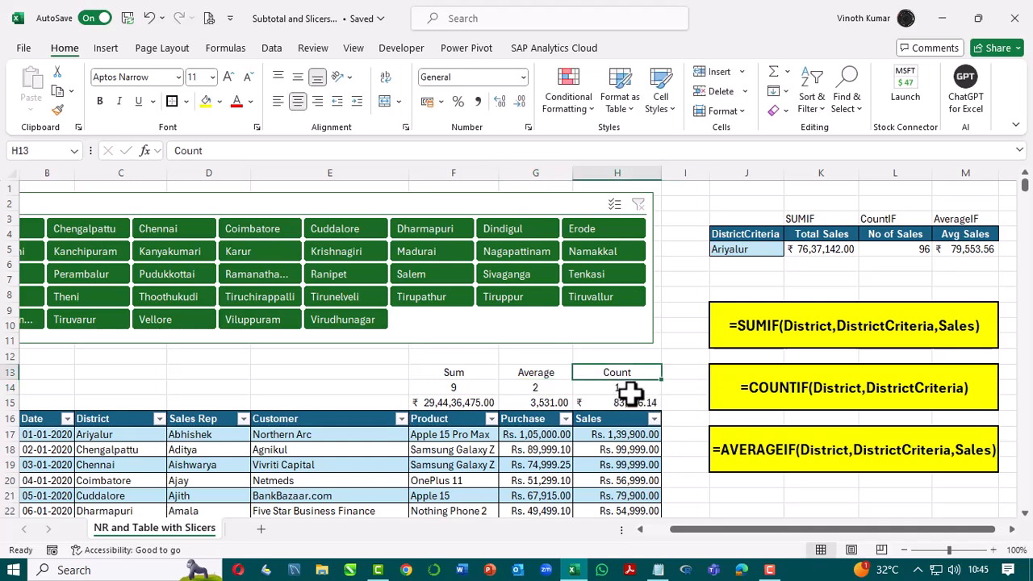
Step: Move the Count label from H13 to the empty cell G12 above the Average label
key(ctrl+x)
key(Left)
key(Up)
key(Down)
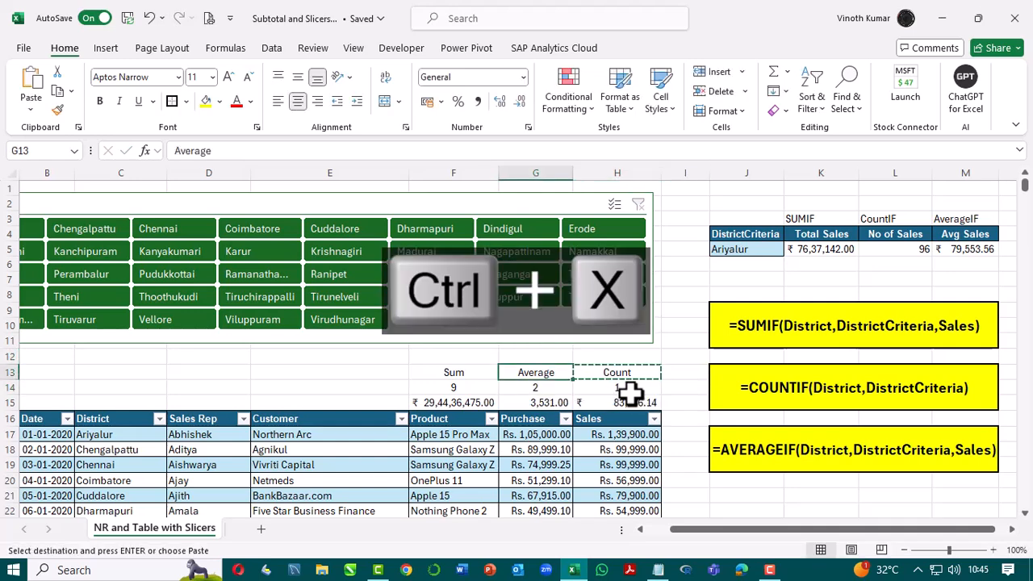
key(shift+F10)
key(Down)
key(Down)
key(Down)
key(Down)
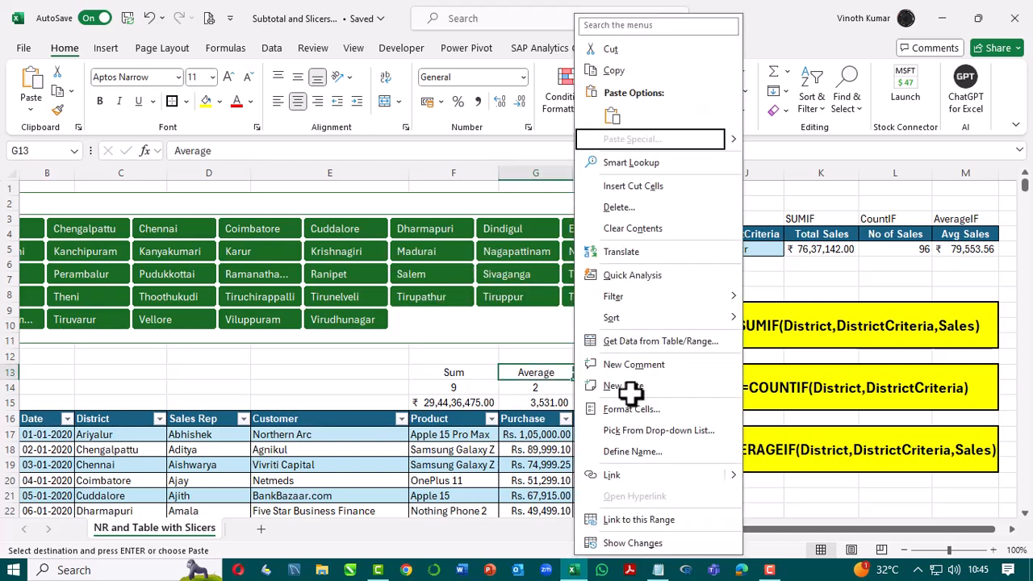
key(Down)
key(Down)
key(Return)
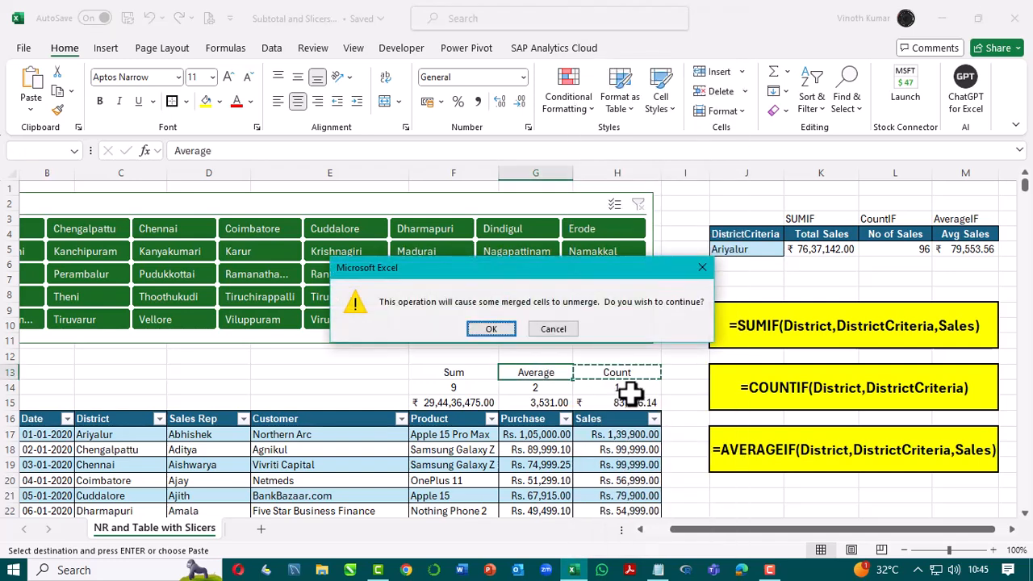
key(Escape)
key(Up)
key(ctrl+v)
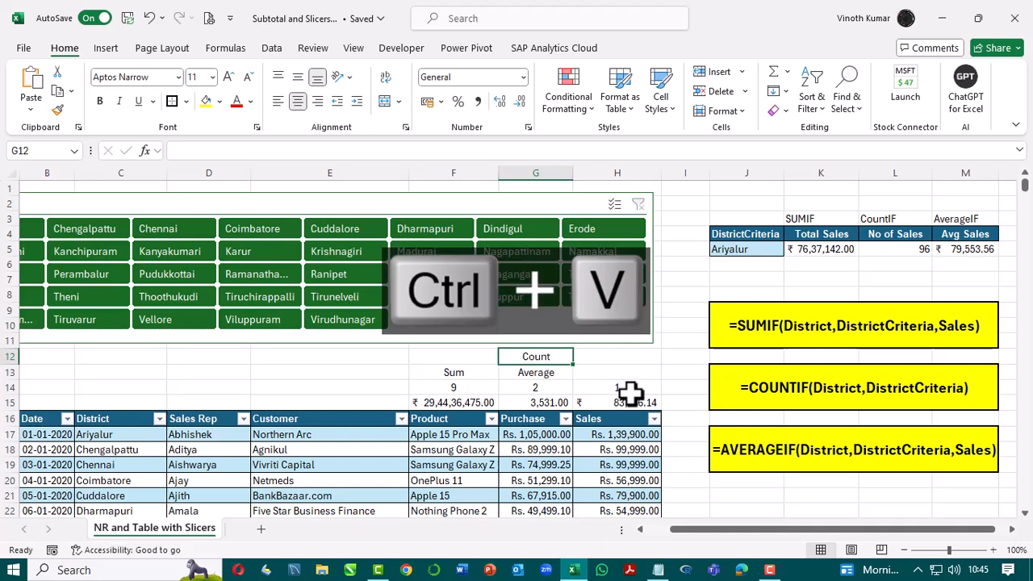
key(Down)
key(ctrl+x)
key(Right)
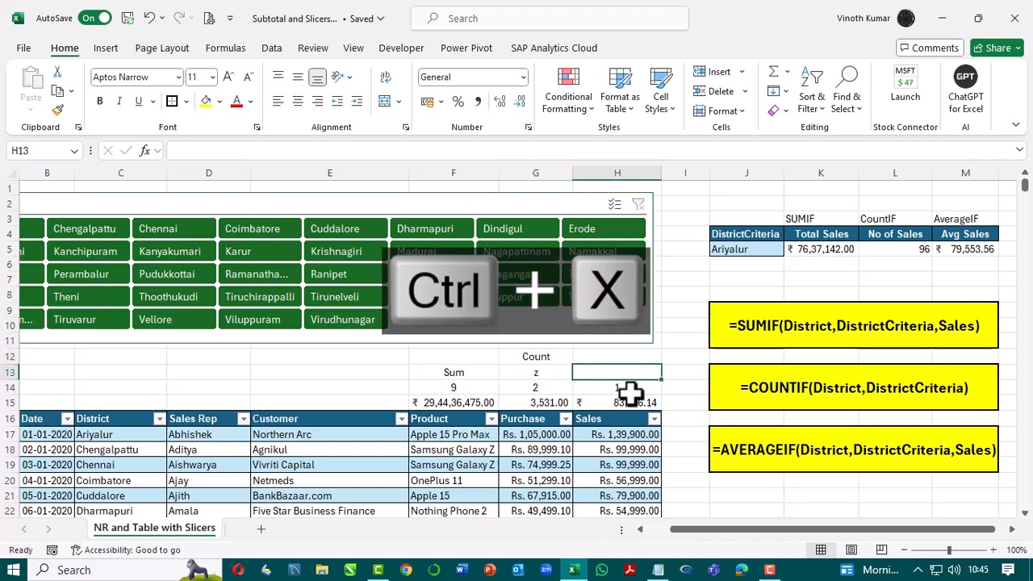
key(Left)
key(Up)
key(ctrl+z)
key(Up)
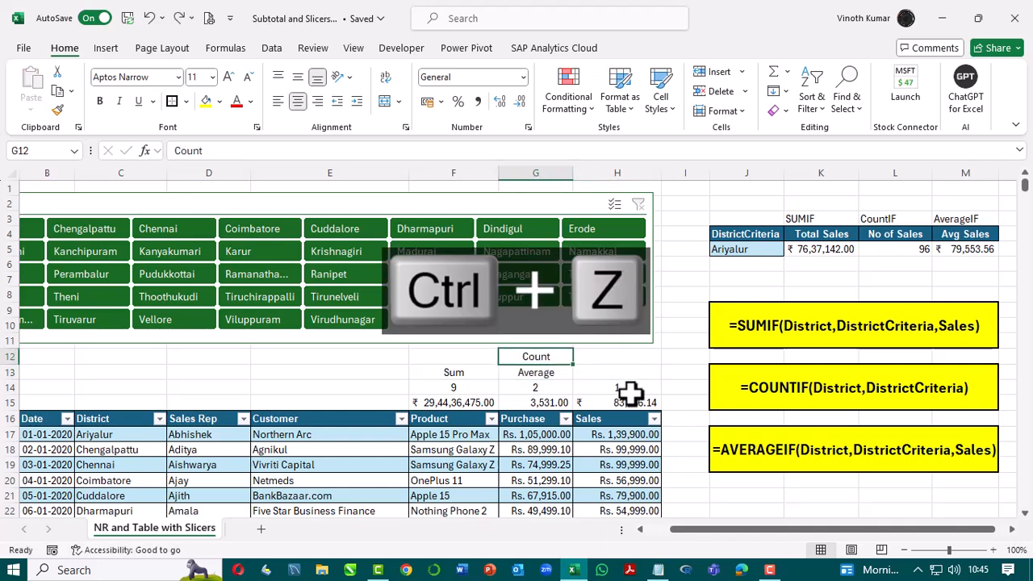
key(ctrl+z)
Step: Try to paste the copied Count and Average labels in G12:G13 transposed with Paste Special
key(ctrl+c)
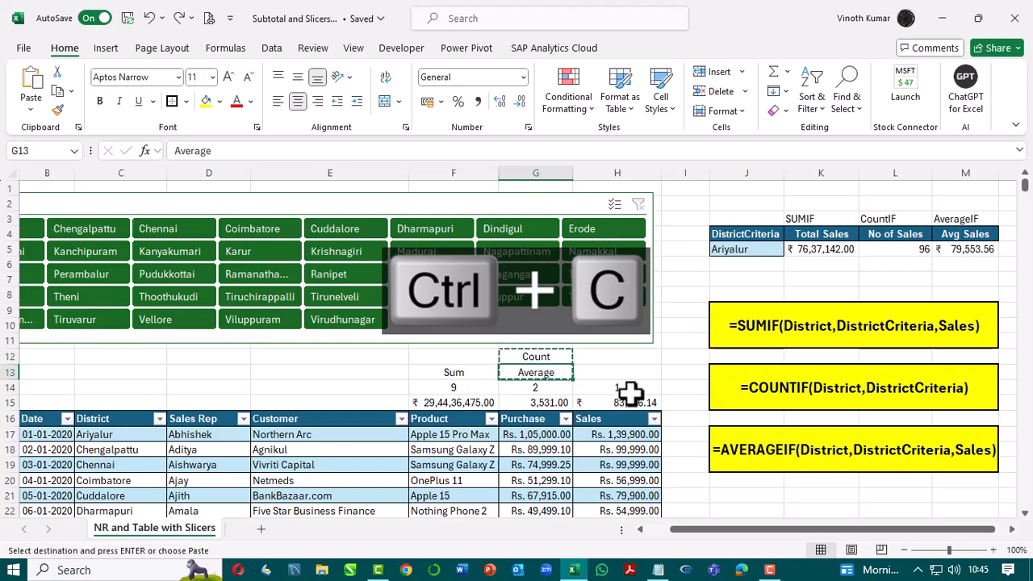
key(alt+e)
key(alt+s)
key(alt+e)
key(Return)
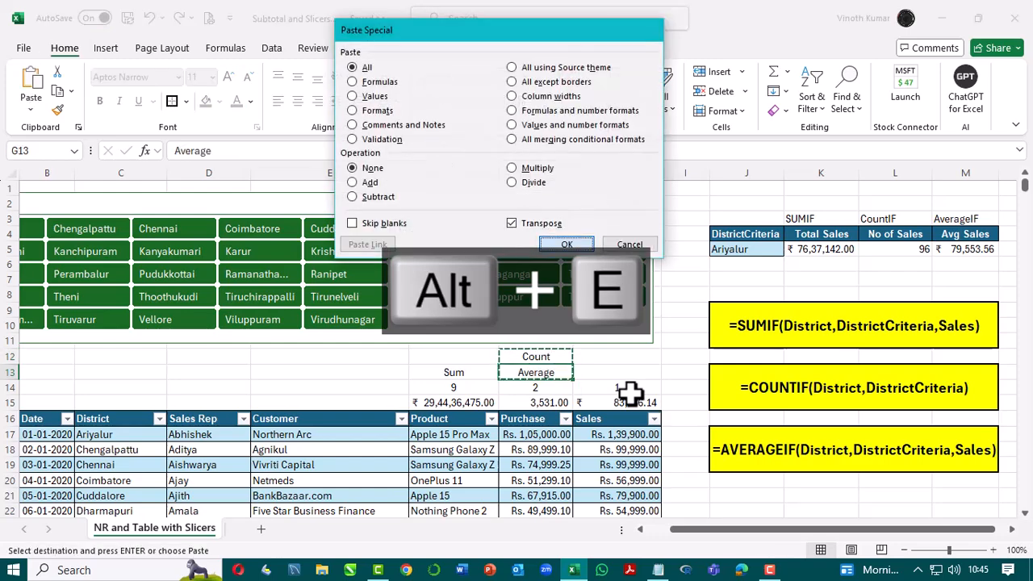
key(Return)
key(Up)
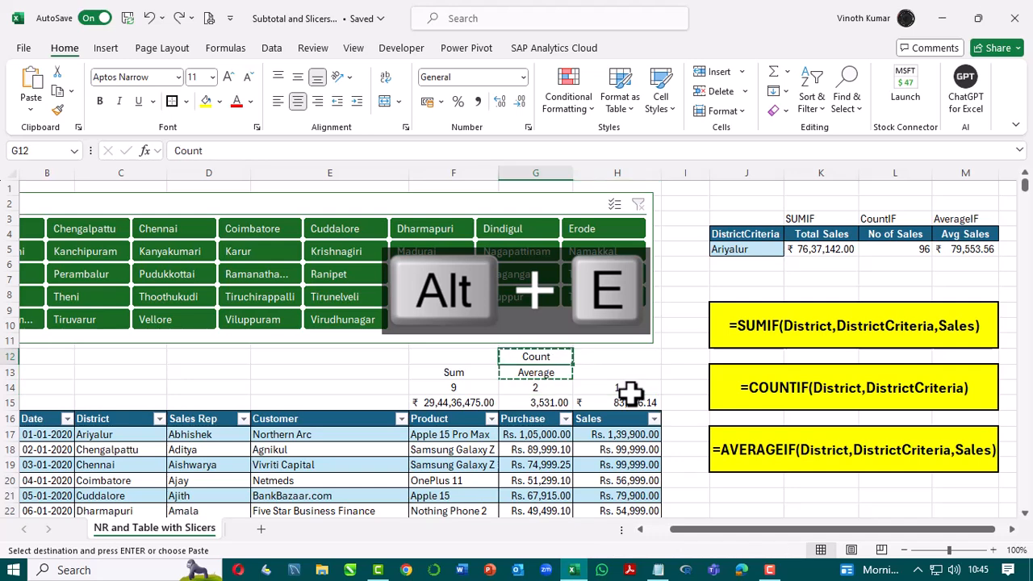
key(Down)
key(Escape)
Step: Move the Average label from G13 to H13, above function number 1
key(Right)
key(Left)
key(ctrl+x)
key(Right)
key(ctrl+v)
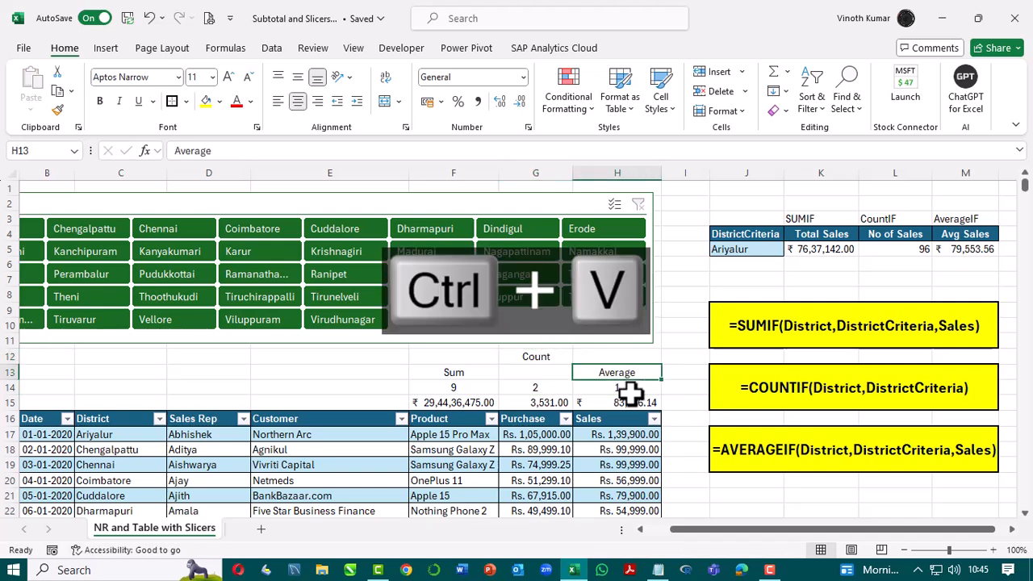
key(Left)
key(Up)
key(ctrl+x)
key(Down)
text(count)
key(Escape)
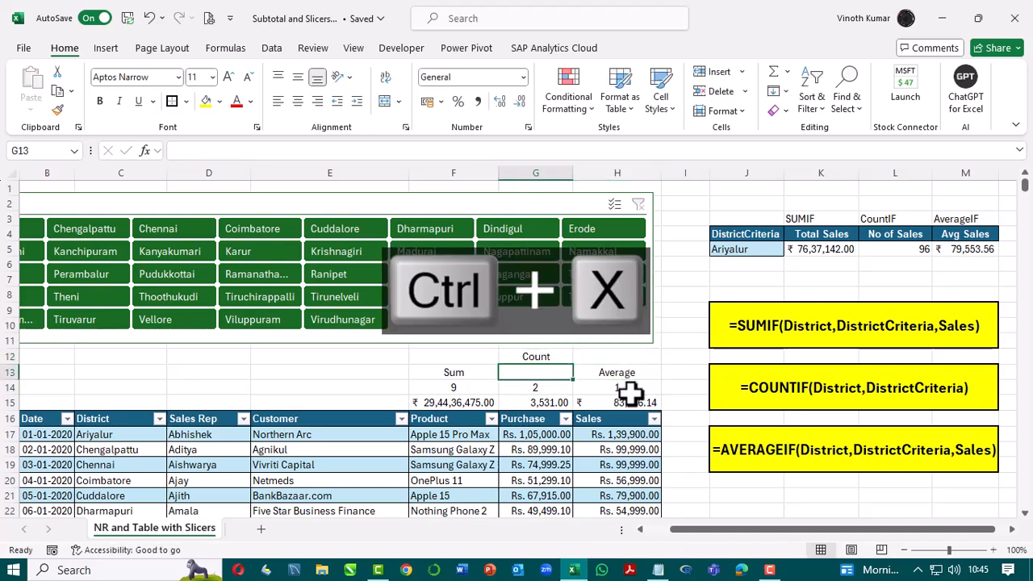
Step: Move the Count label from G12 down to G13, between the Sum and Average labels
key(Up)
key(ctrl+x)
key(Down)
key(ctrl+v)
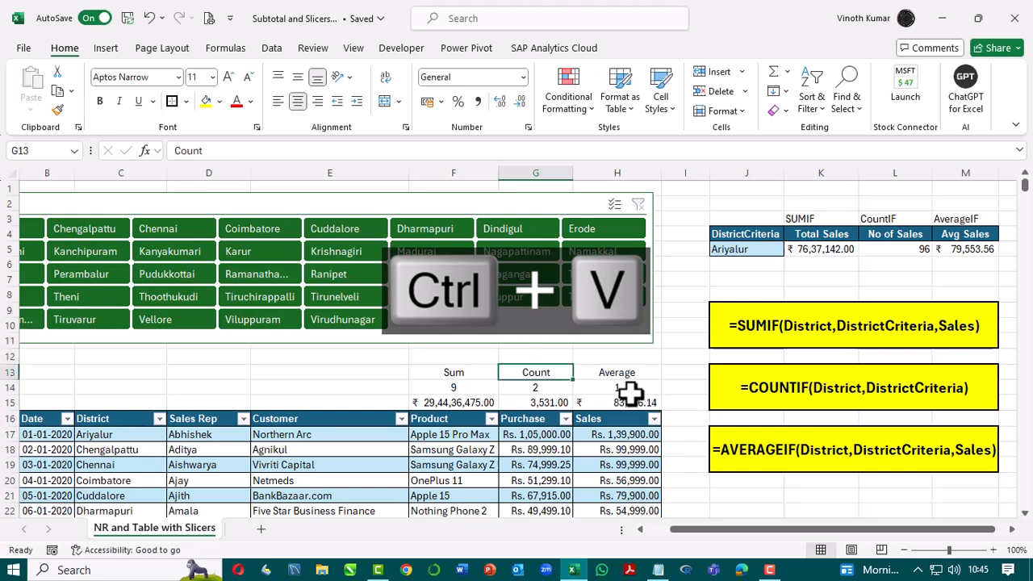
key(Down)
key(Left)
key(Right)
key(Right)
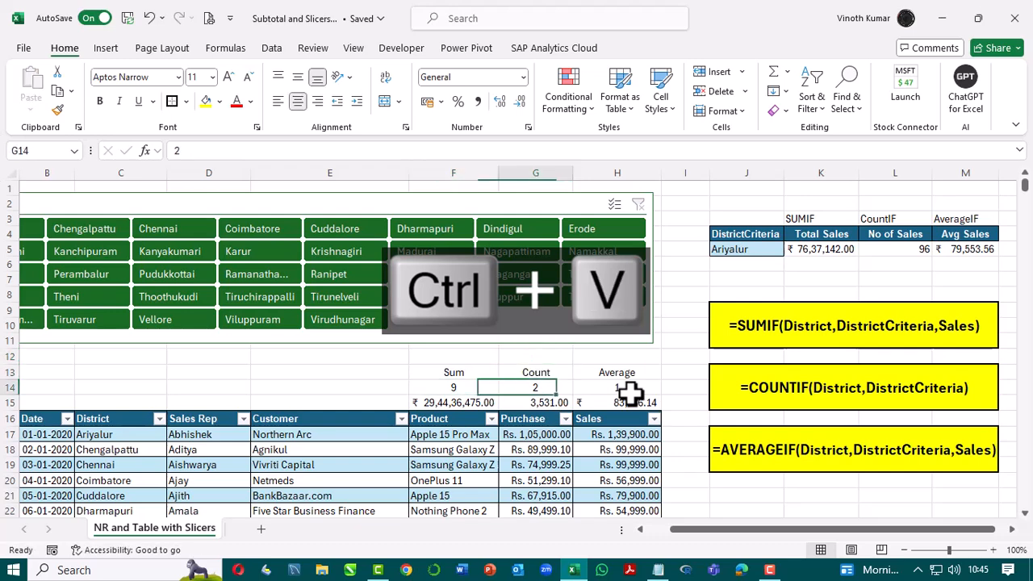
Step: Start a formula-based conditional formatting rule for cells G15 and L5 using =$G$15=$L$5
click(530, 402)
ctrl+click(873, 250)
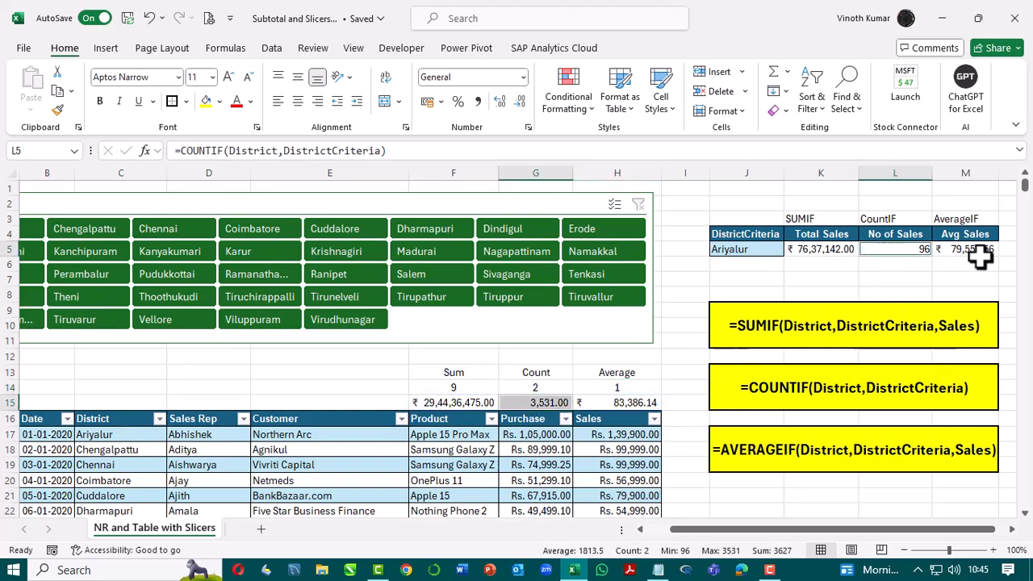
click(571, 88)
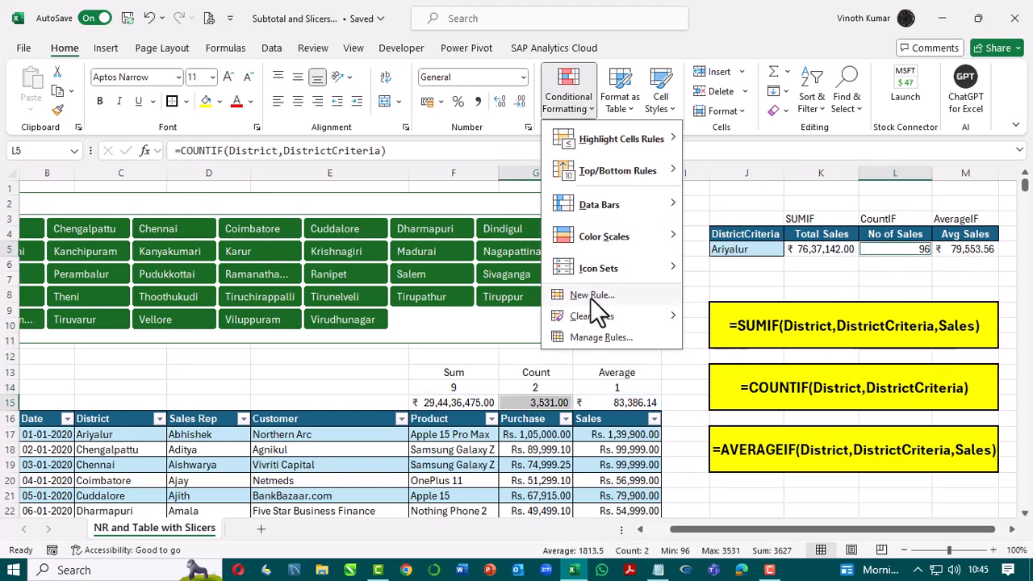
click(589, 296)
click(401, 121)
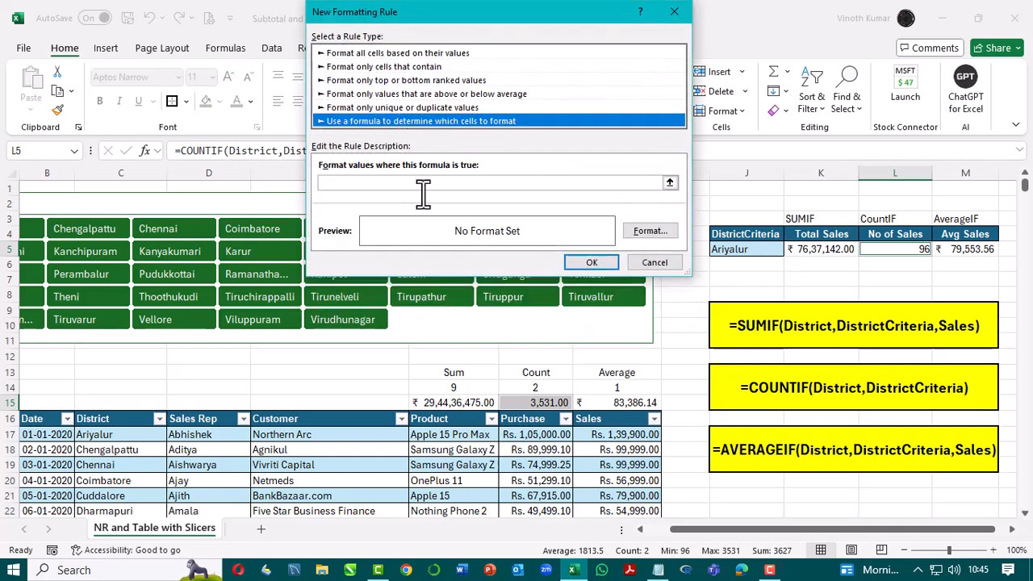
click(367, 184)
text(=)
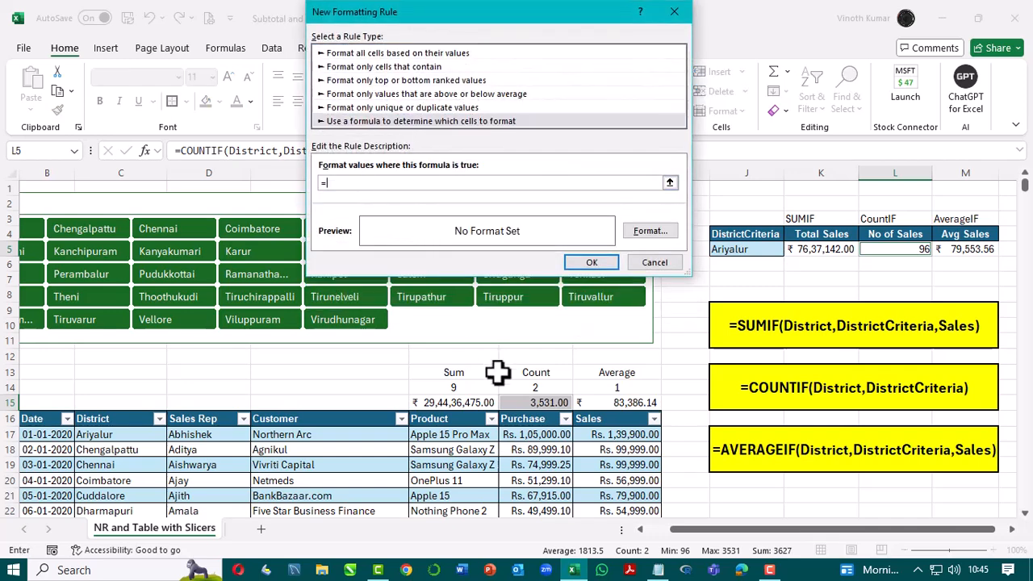
click(536, 402)
text(=)
click(887, 250)
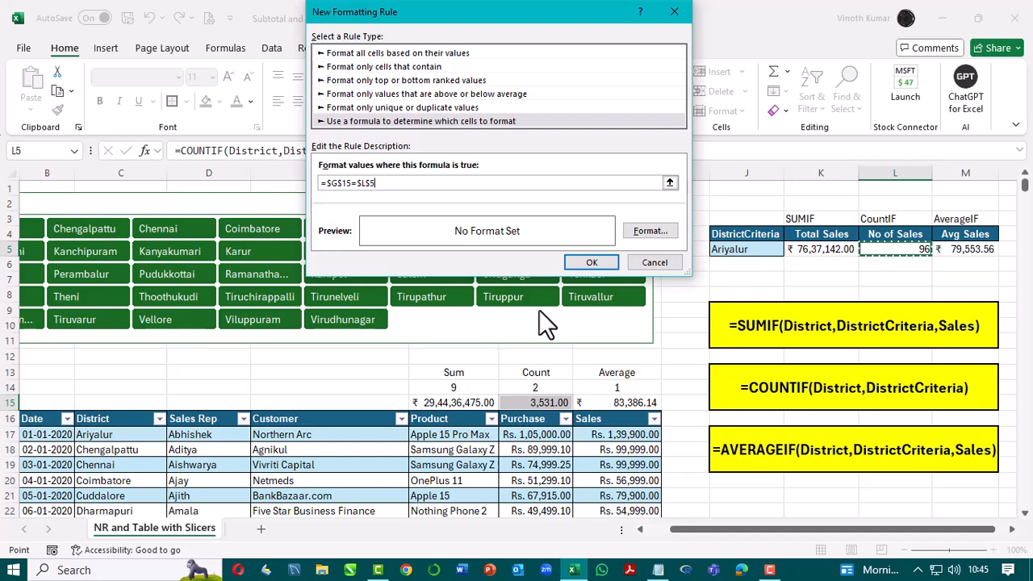
Step: Give the count-matching rule an orange fill and bold font, and apply it
click(651, 231)
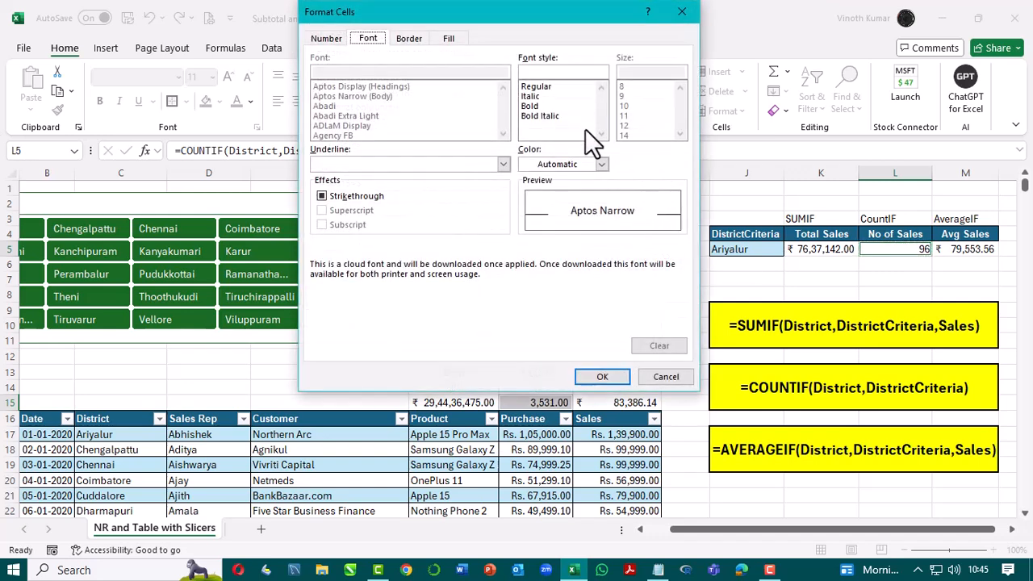
click(446, 38)
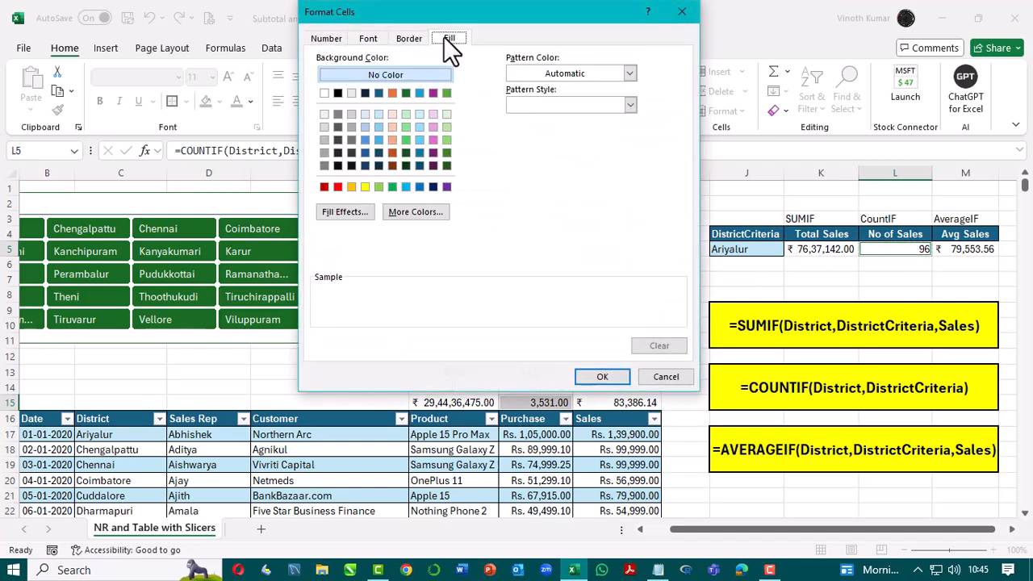
click(351, 186)
click(372, 39)
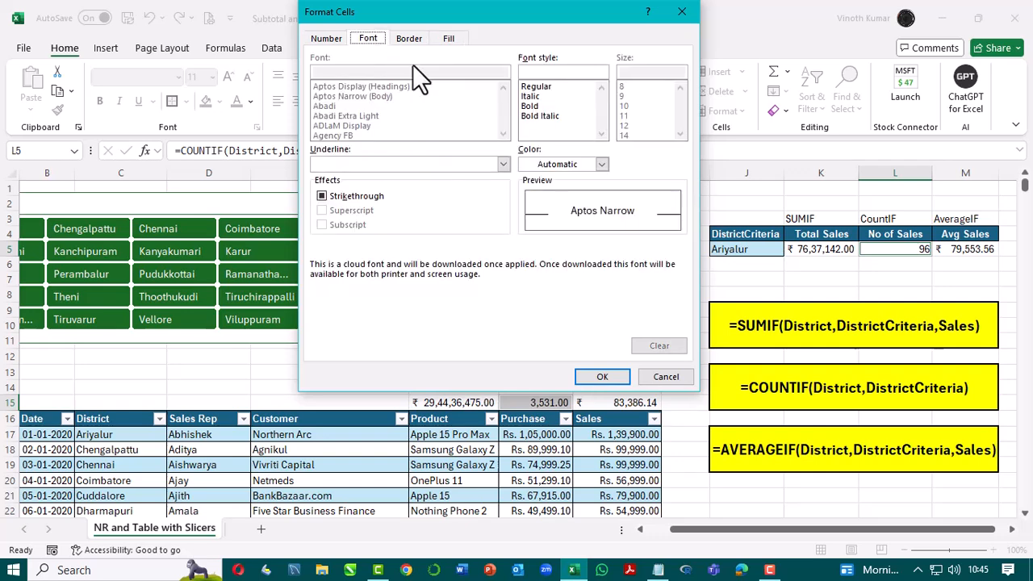
click(536, 106)
click(598, 381)
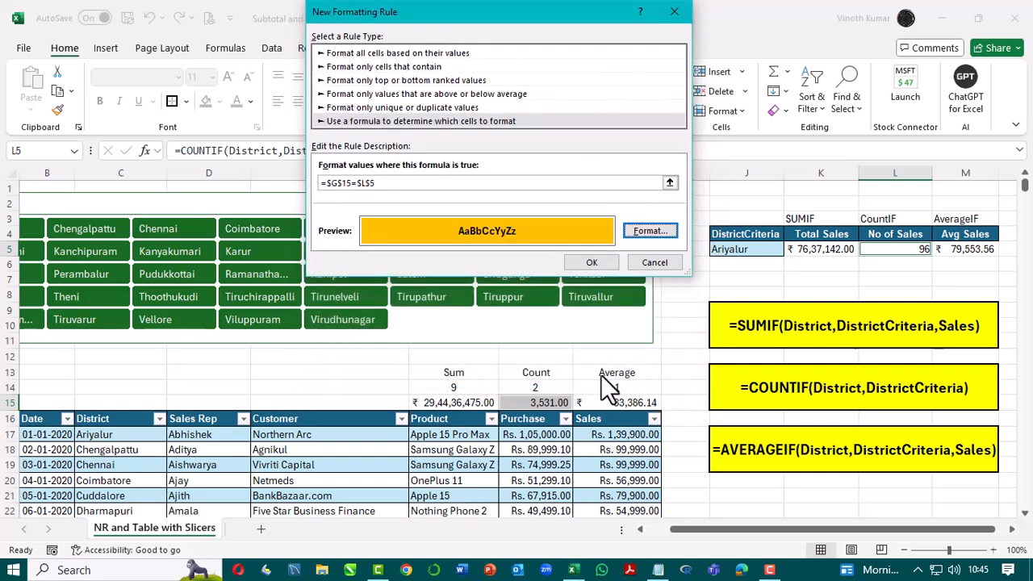
click(589, 264)
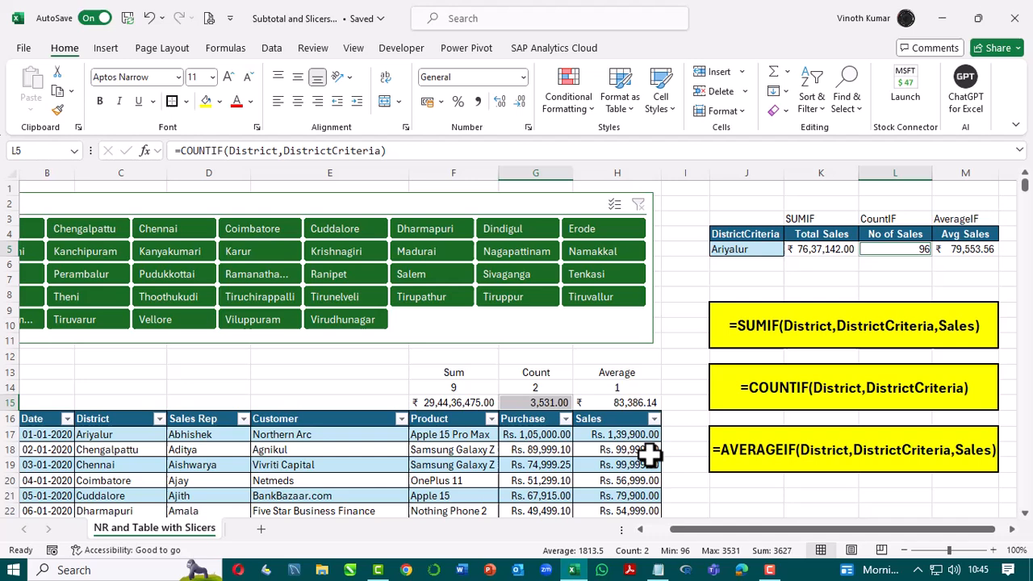
Step: Start a formula-based conditional formatting rule for cells H15 and M5 using =$H$15=$M$5
click(618, 403)
ctrl+click(978, 248)
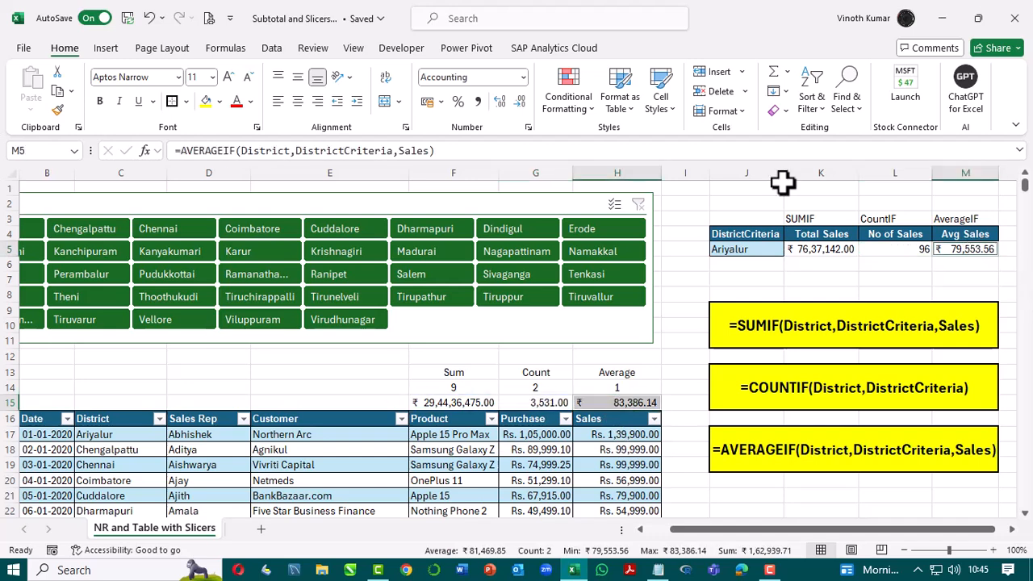
click(582, 100)
click(599, 295)
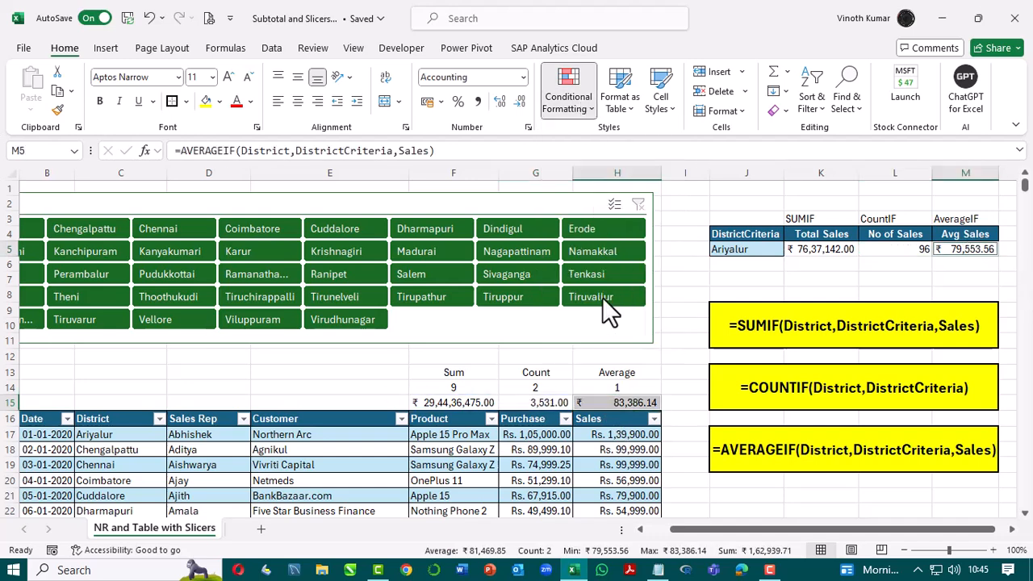
click(375, 122)
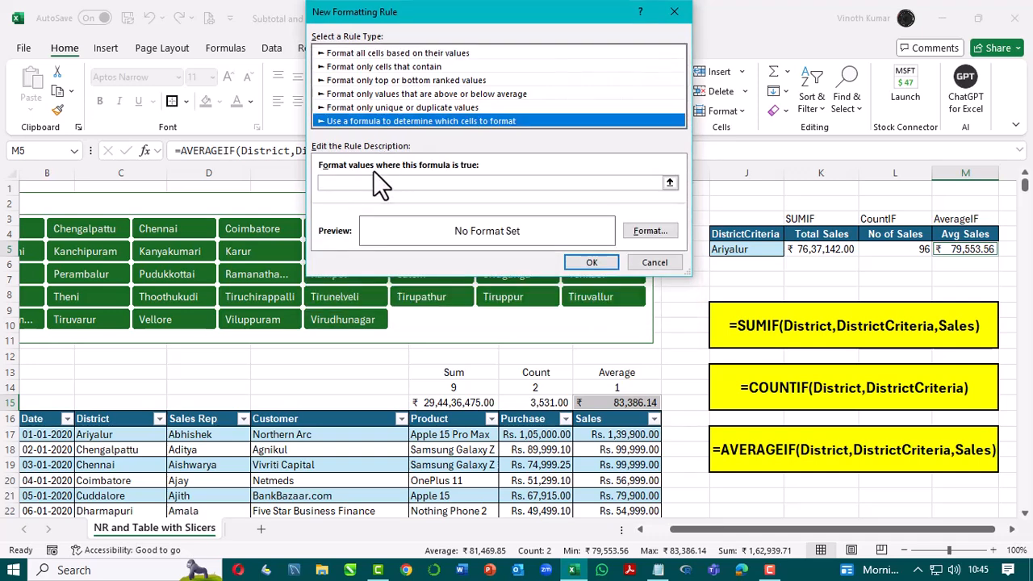
click(371, 182)
text(=)
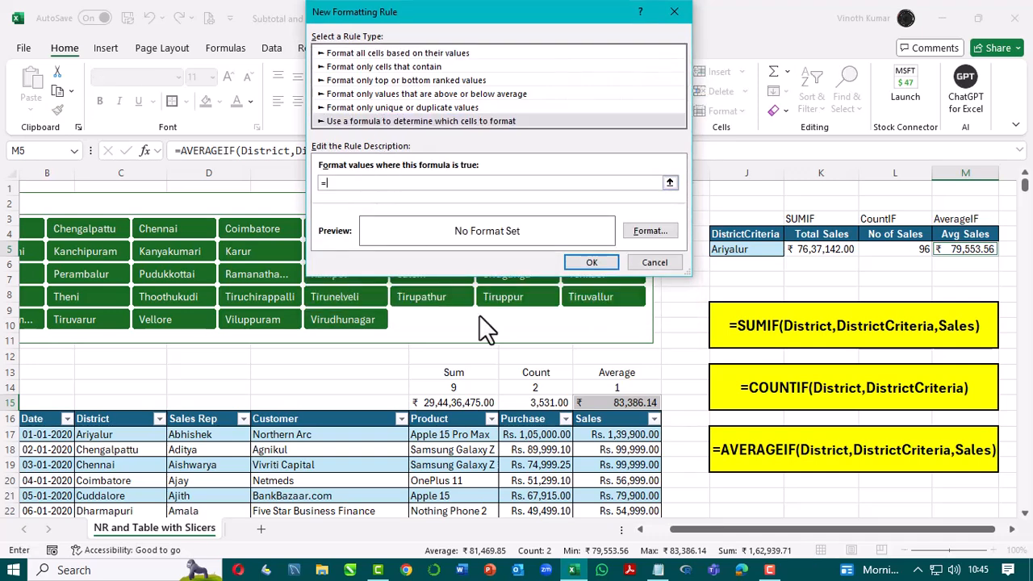
click(637, 403)
text(=)
click(967, 249)
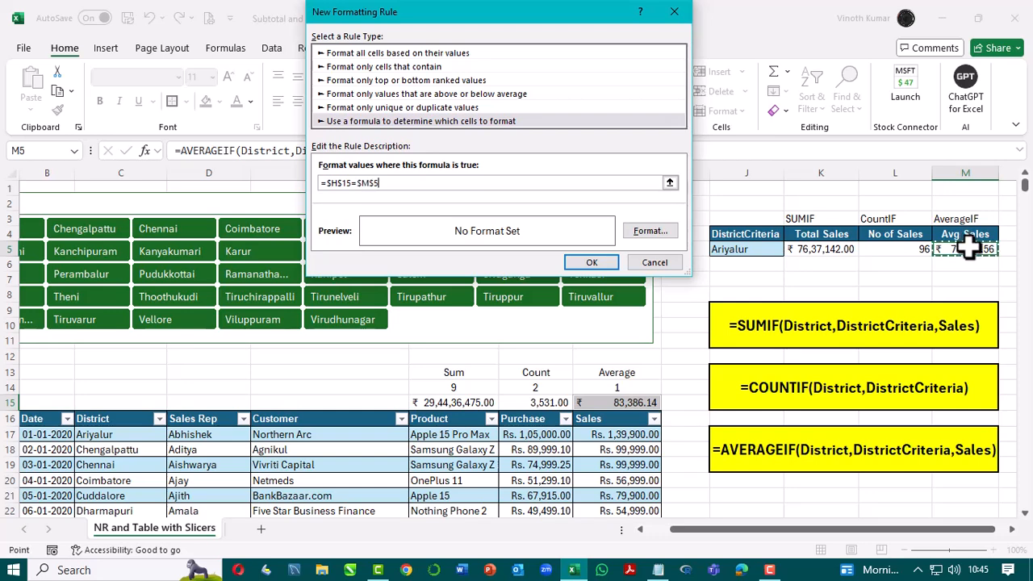
Step: Give the average-matching rule a dark red fill with bold, near-white text, and apply it
click(638, 234)
click(353, 196)
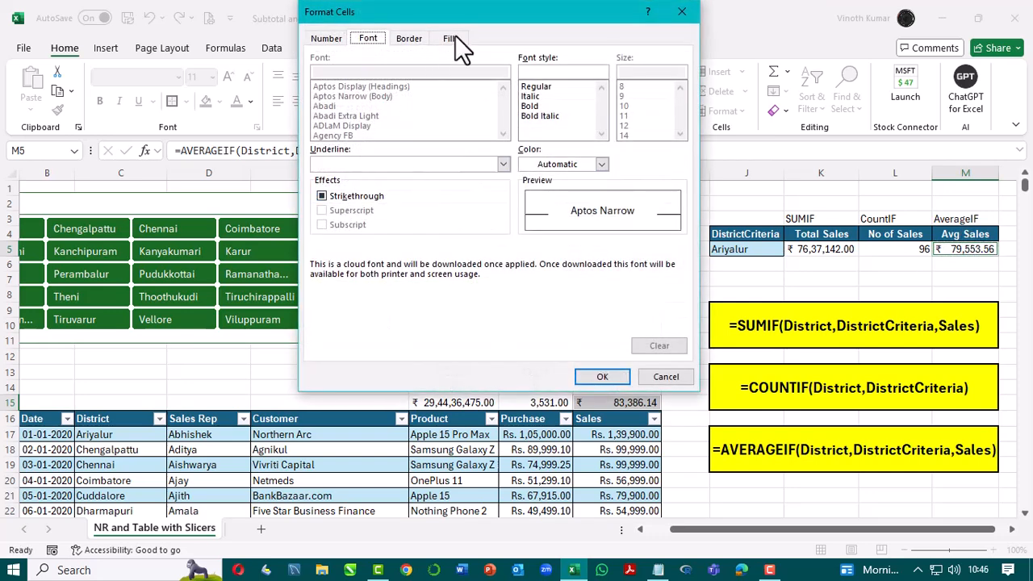
click(451, 38)
click(324, 187)
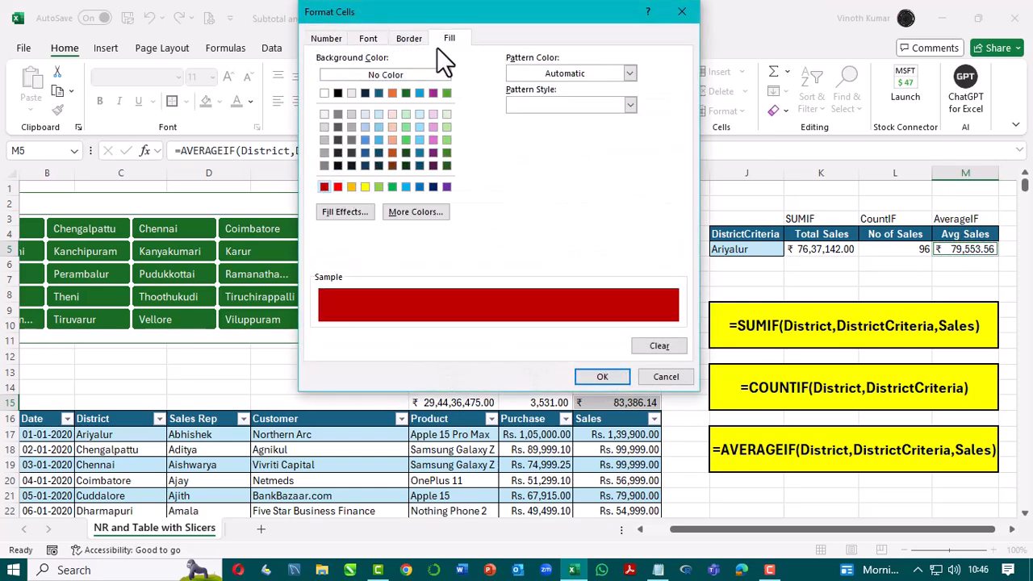
click(363, 39)
click(531, 105)
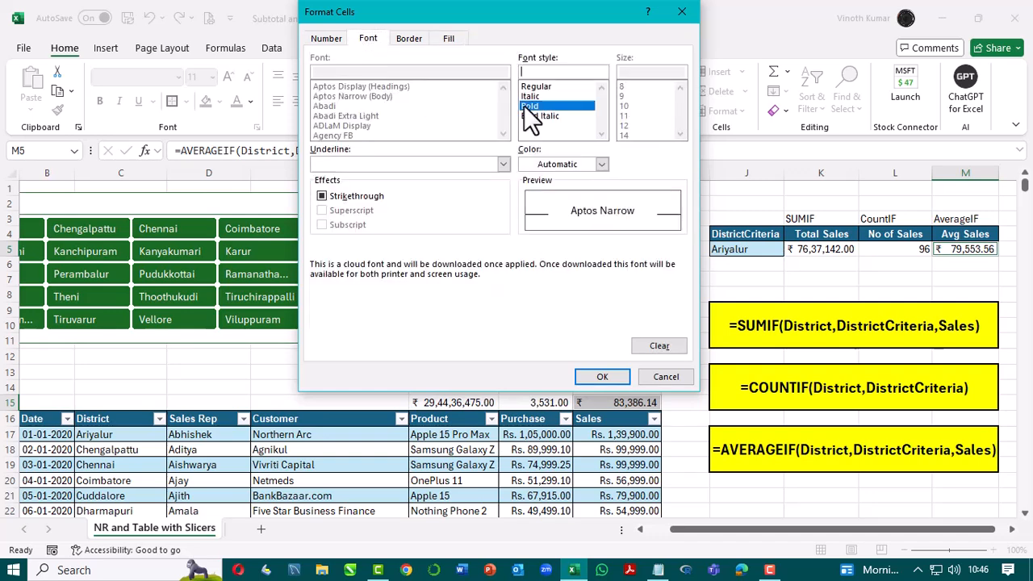
click(560, 166)
click(549, 223)
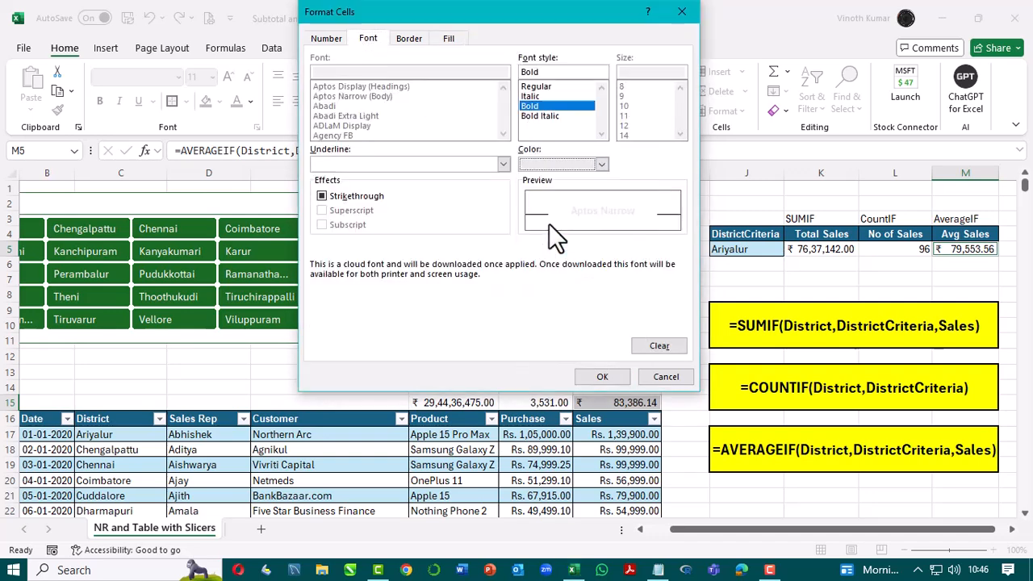
click(603, 376)
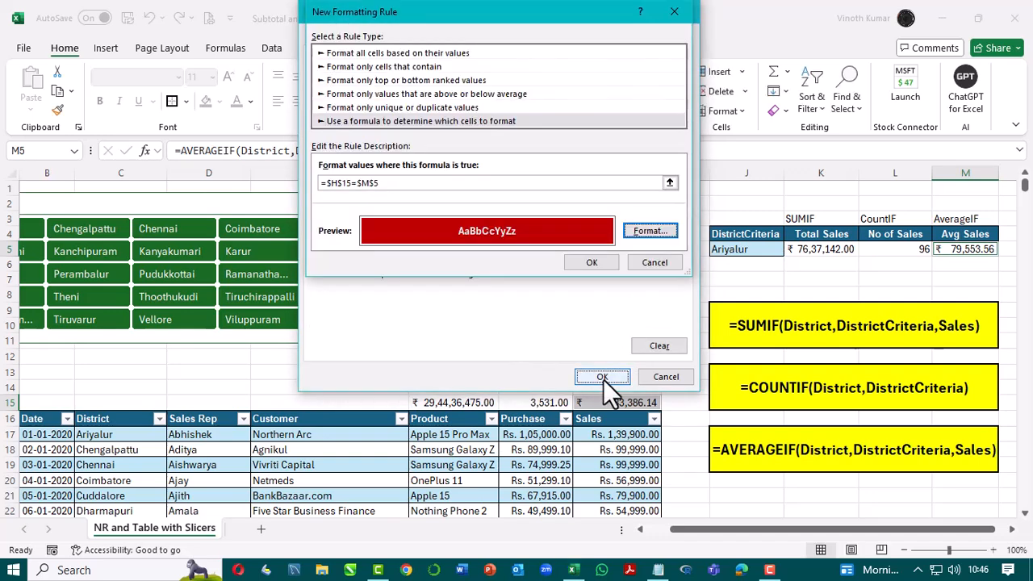
click(595, 265)
click(669, 340)
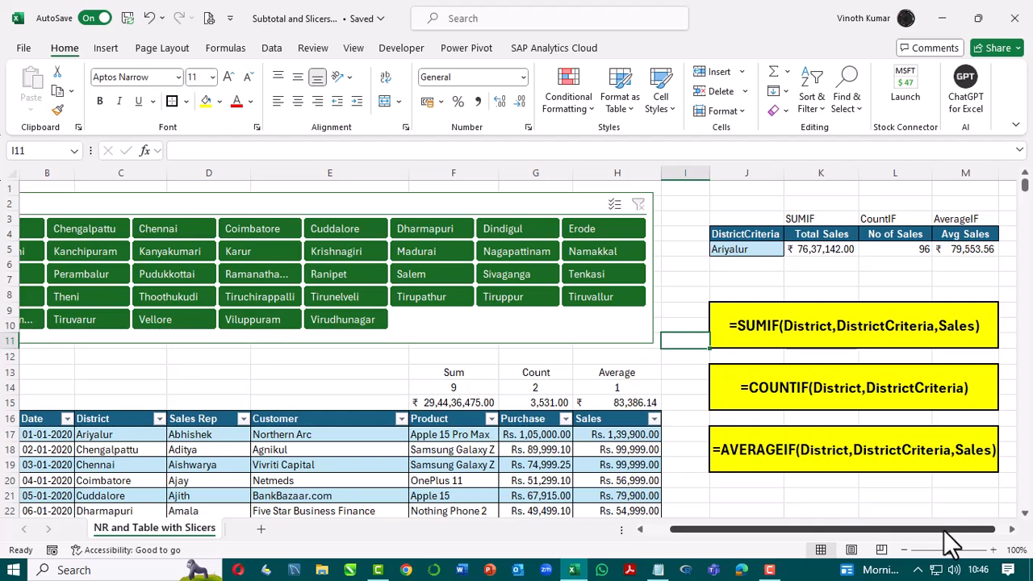
Step: Filter the table to Ariyalur with the District slicer and widen column K to fit the Total Sales value
drag(779, 530, 676, 535)
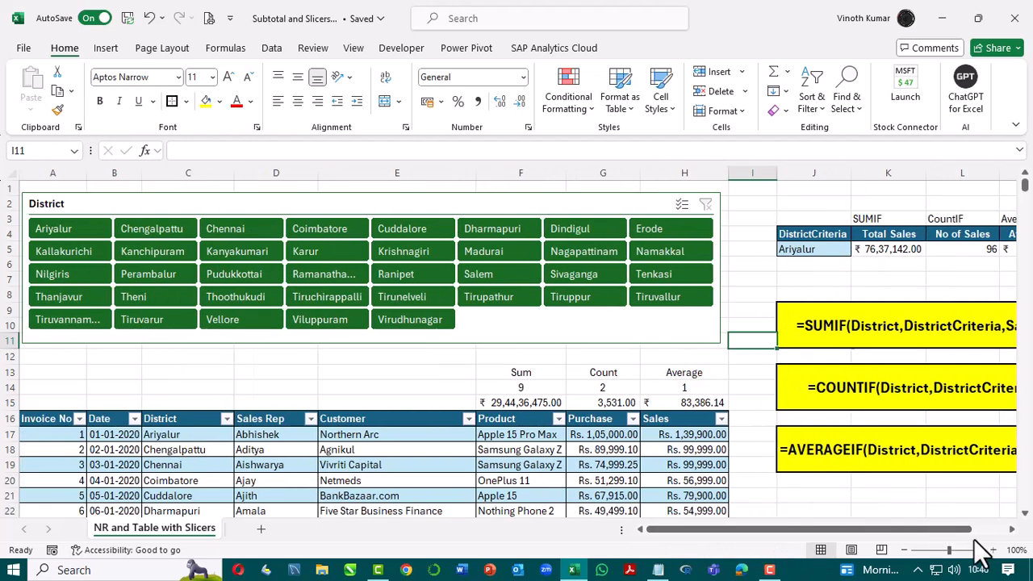
click(904, 550)
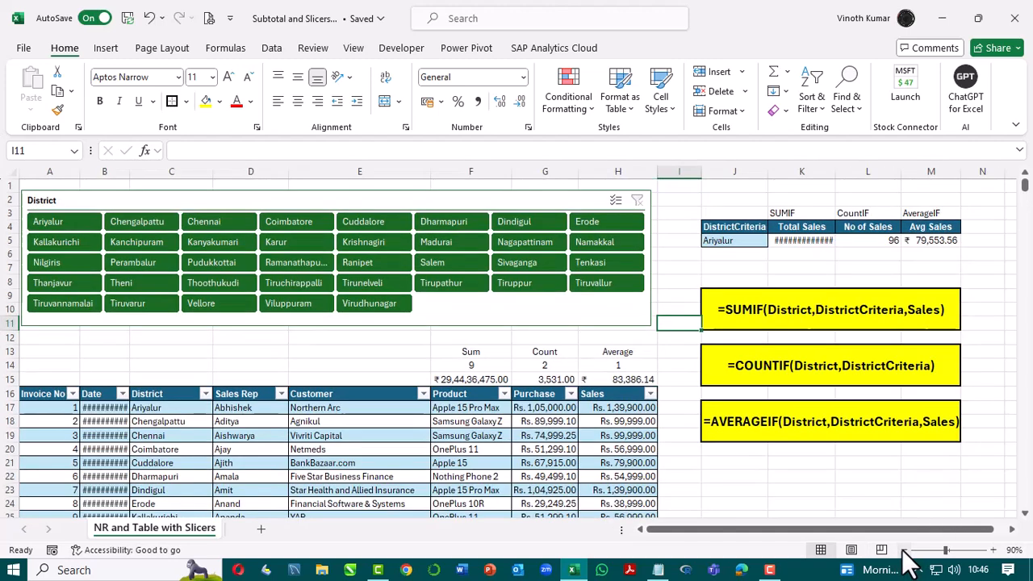
click(56, 226)
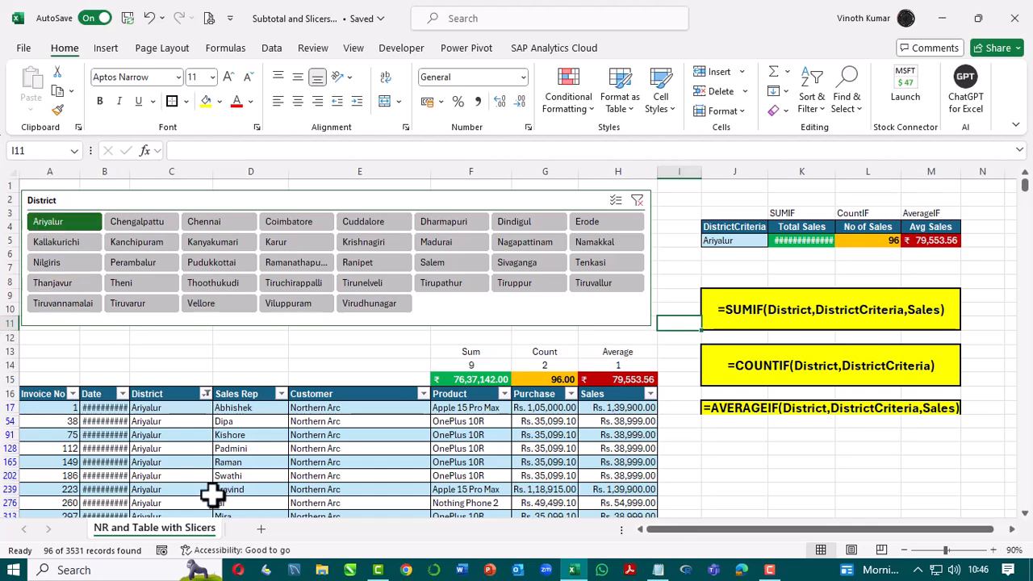
drag(840, 167, 843, 167)
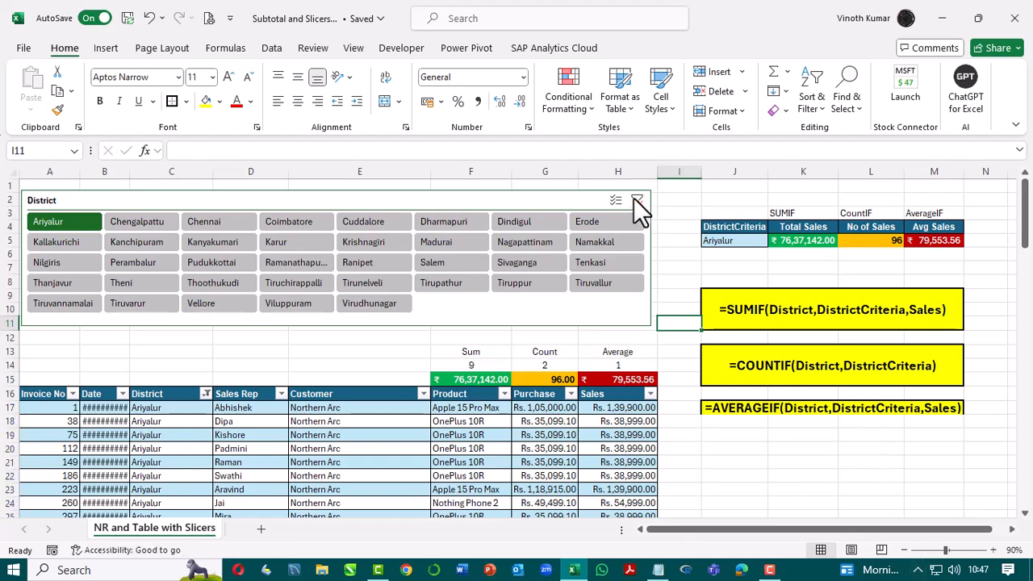
Step: Clear the District slicer filter and copy Chengalpattu from C18 into the DistrictCriteria cell J5
click(635, 199)
click(172, 420)
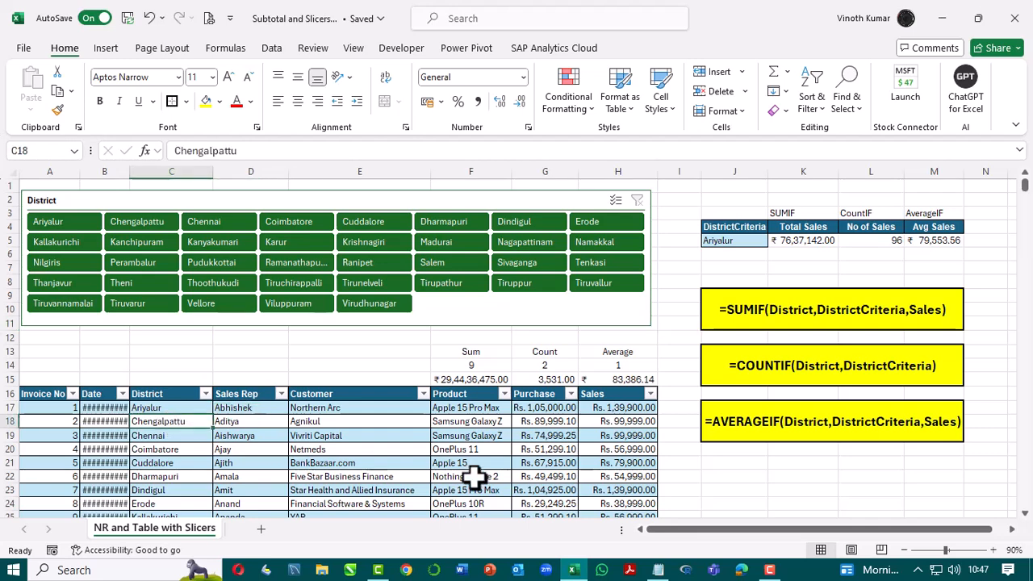
key(ctrl+c)
click(721, 240)
key(ctrl+v)
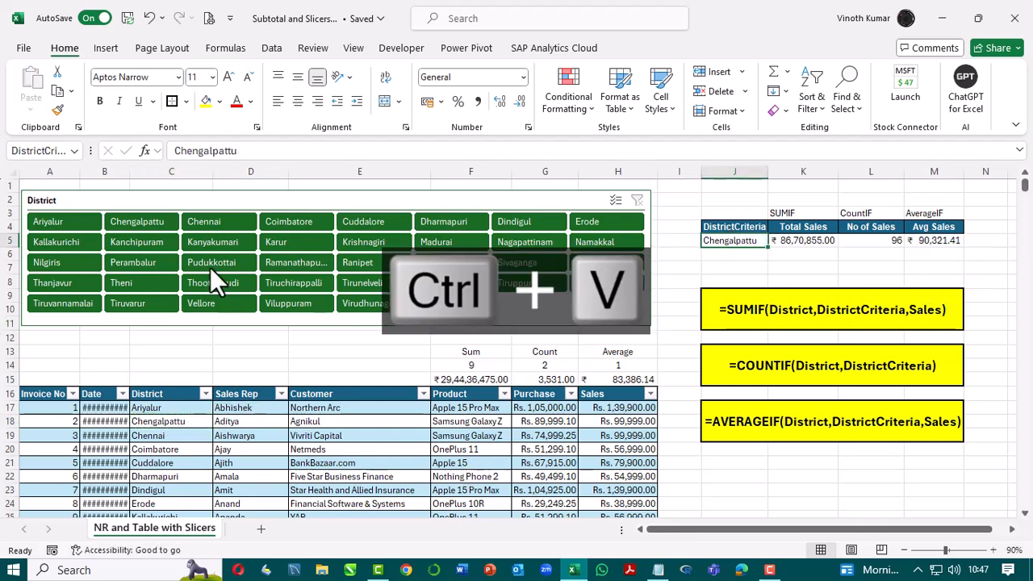
Step: Filter the table to Chengalpattu with the District slicer and autofit the Date column's width
click(128, 224)
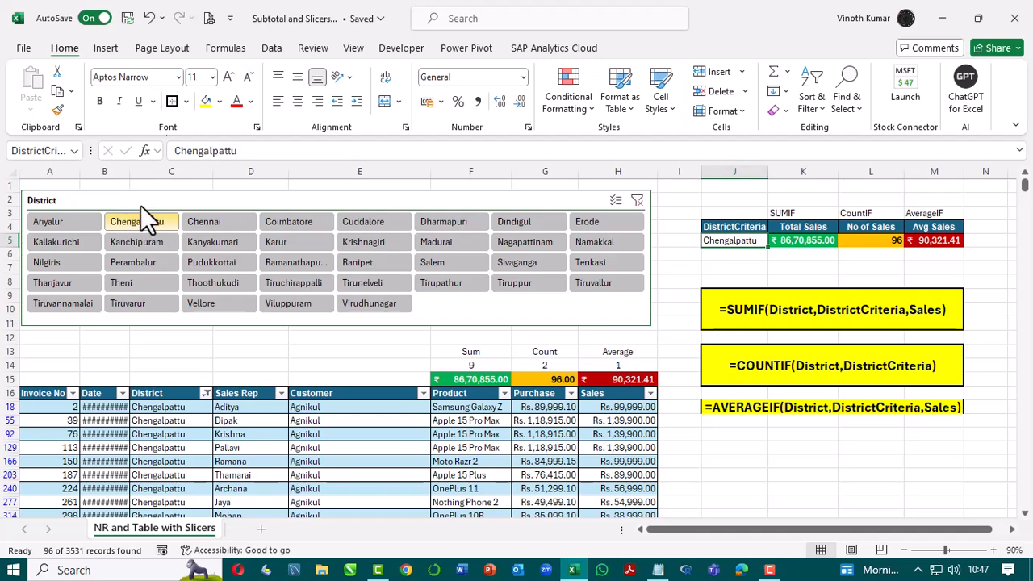
double_click(129, 171)
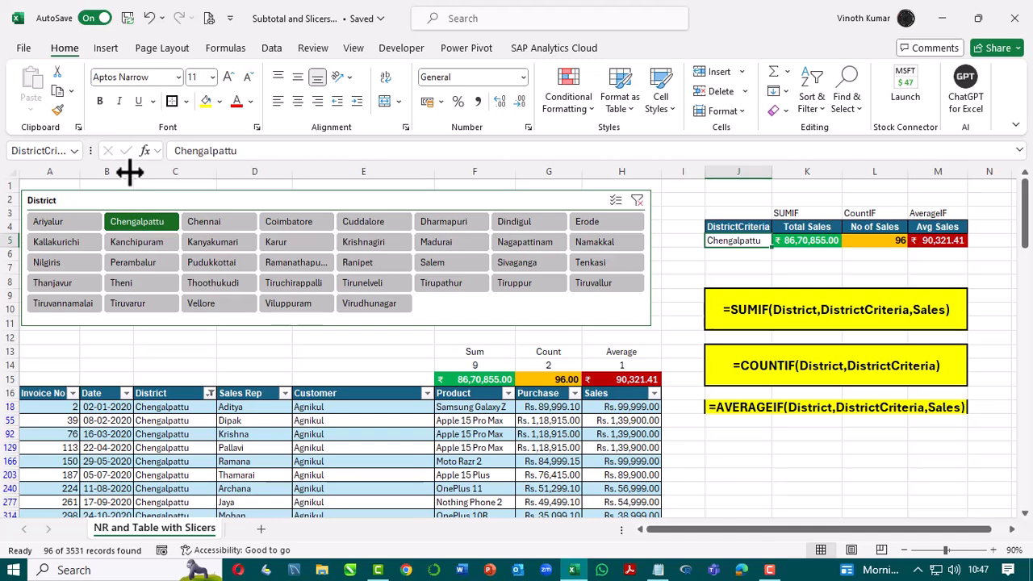
Step: Clear the Chengalpattu filter from the District slicer
click(637, 200)
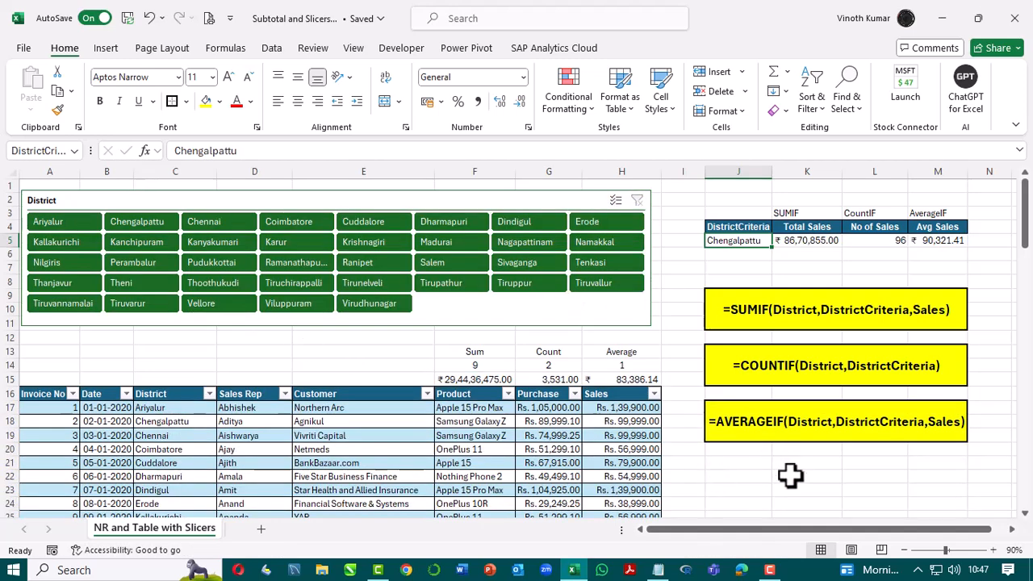